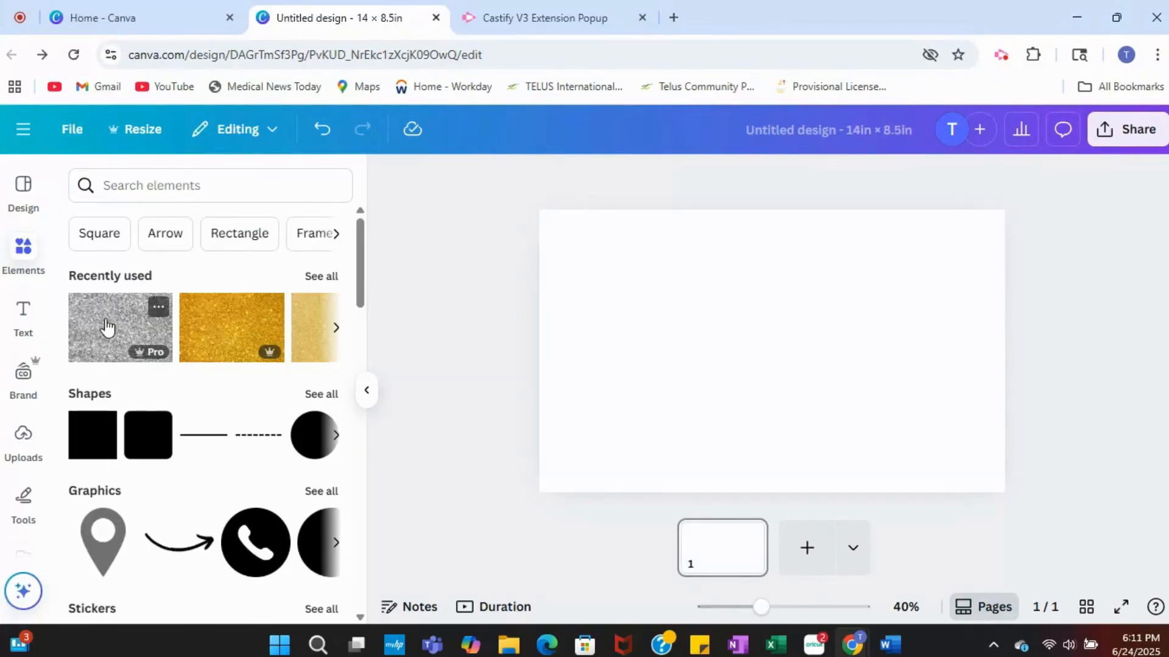
Step: Search the elements for "silver glitter" and show all matching photos
{"action": "left_click", "coordinate": [136, 186]}
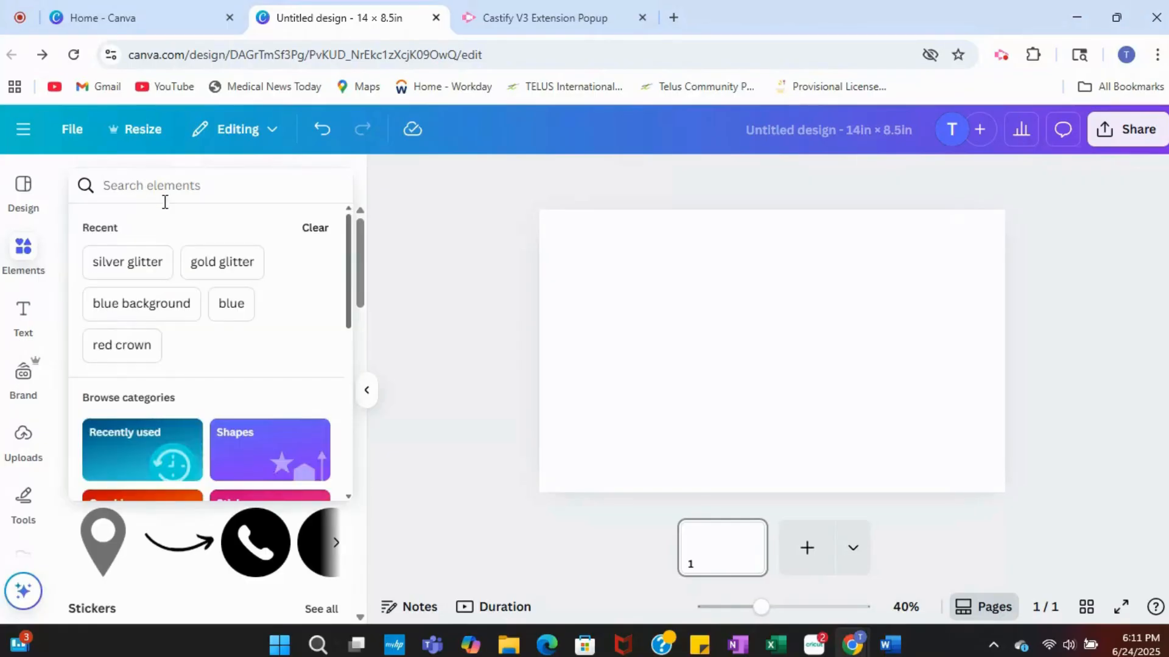
{"action": "type", "text": "silv"}
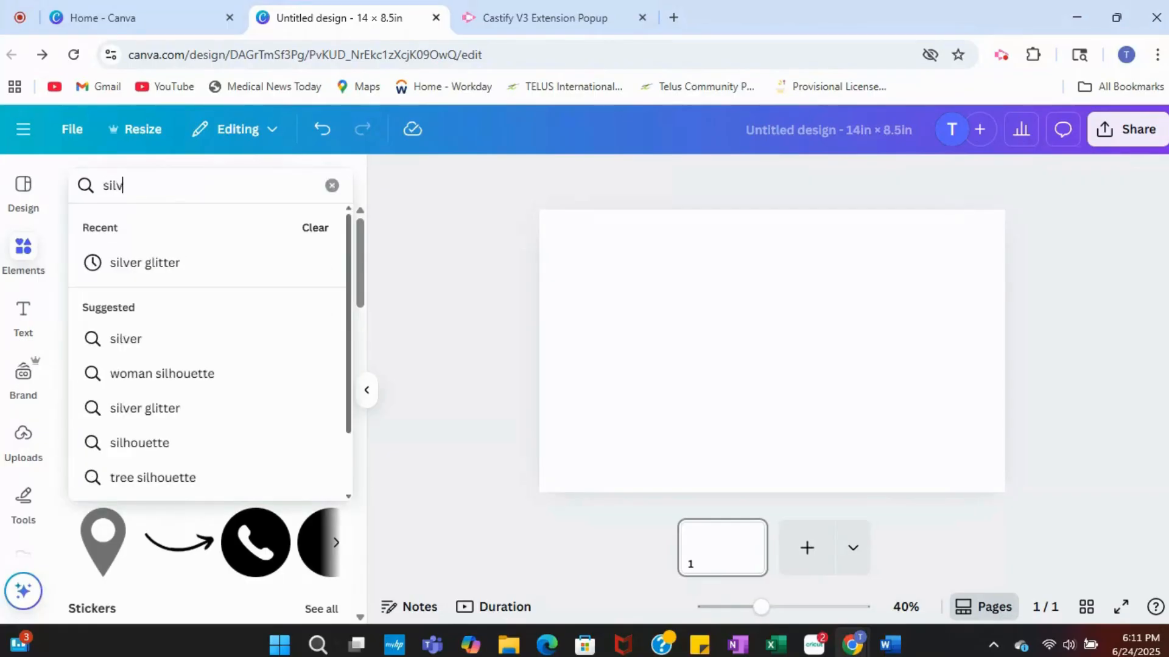
{"action": "type", "text": "er glitte"}
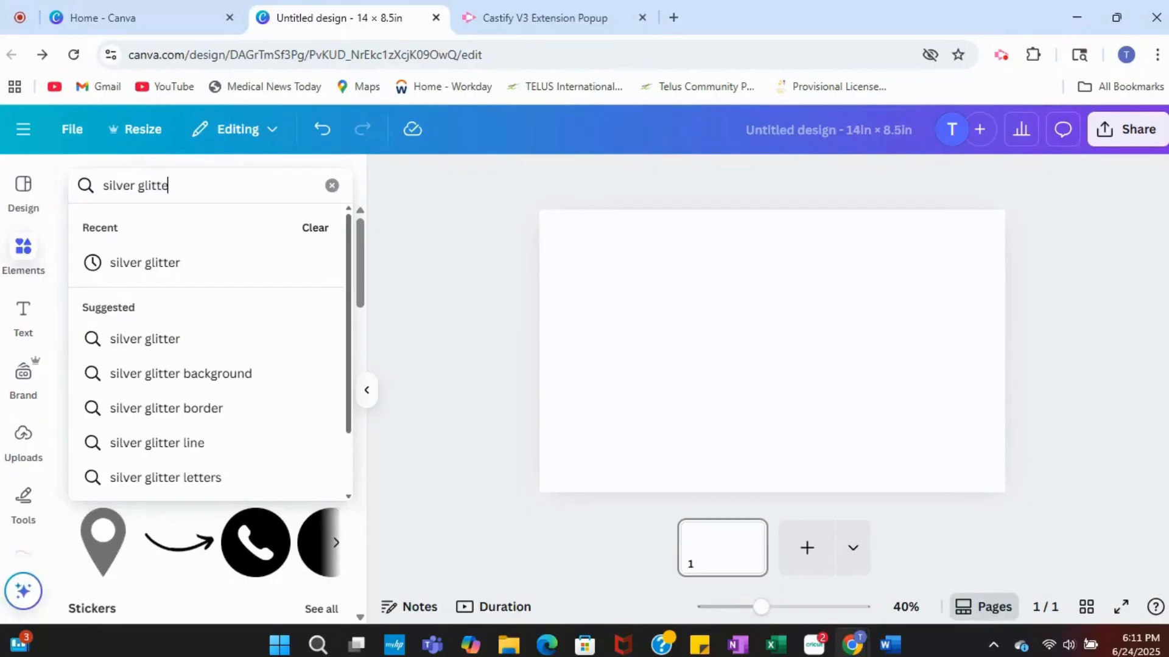
{"action": "type", "text": "r"}
{"action": "key", "text": "Return"}
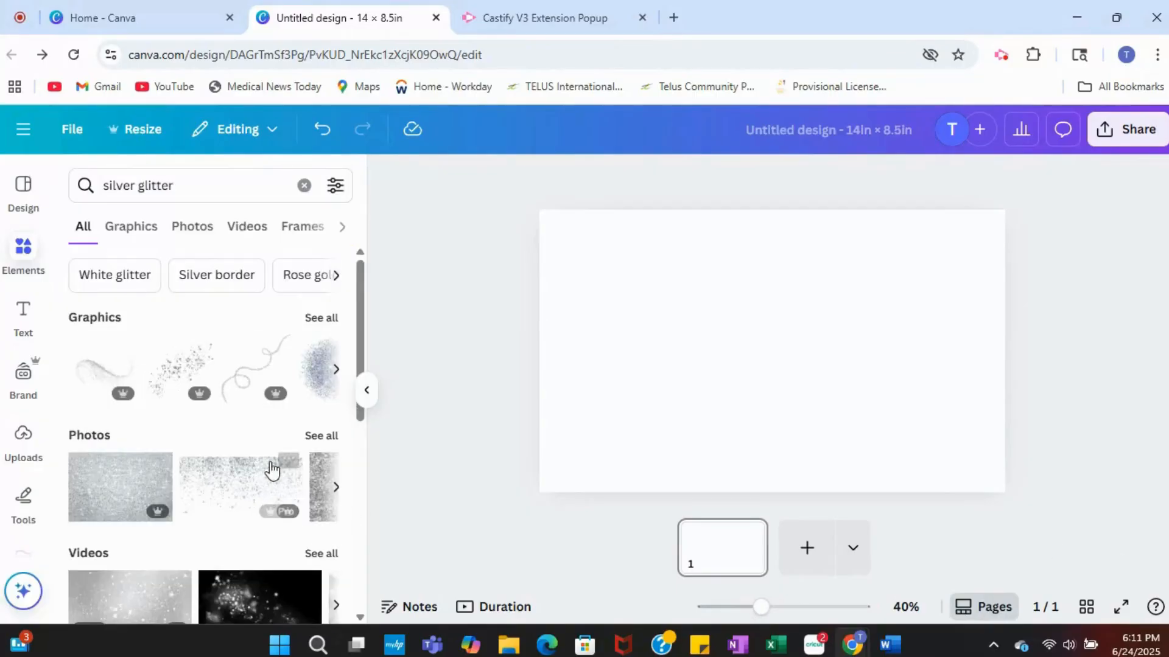
{"action": "scroll", "coordinate": [298, 345], "scroll_direction": "down", "scroll_amount": 2}
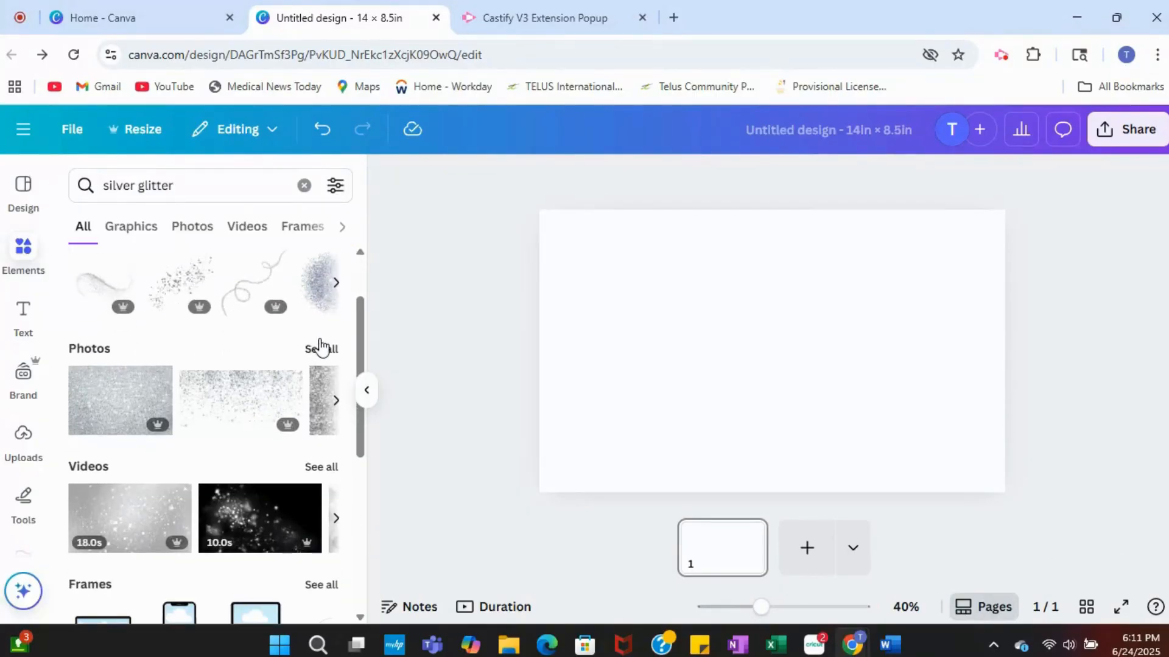
{"action": "left_click", "coordinate": [320, 352]}
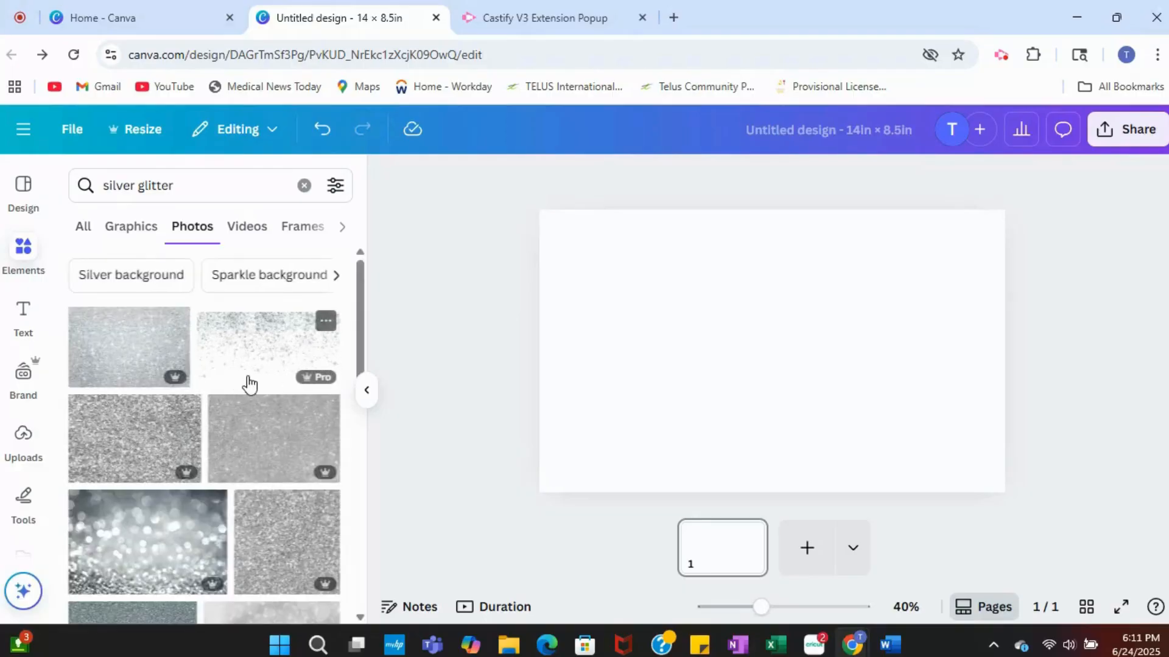
Step: Add the dark, coarse silver glitter photo to the page, narrow it to a near-square and place it on the page's right half
{"action": "scroll", "coordinate": [254, 374], "scroll_direction": "down", "scroll_amount": 1}
{"action": "scroll", "coordinate": [253, 373], "scroll_direction": "down", "scroll_amount": 5}
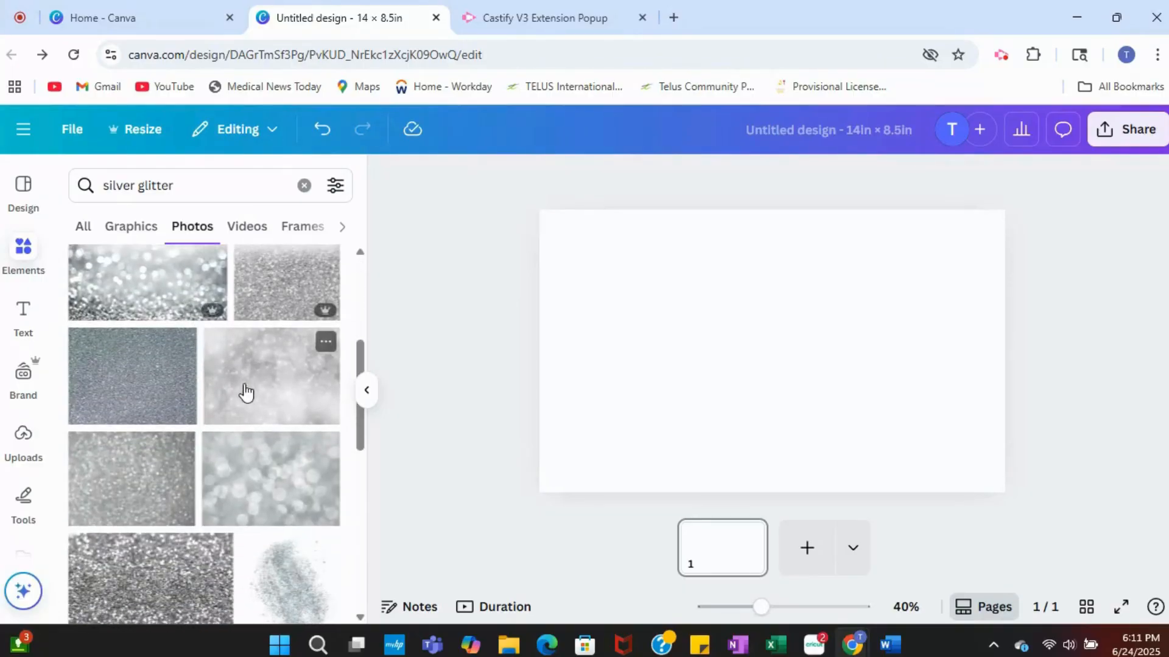
{"action": "scroll", "coordinate": [183, 419], "scroll_direction": "down", "scroll_amount": 3}
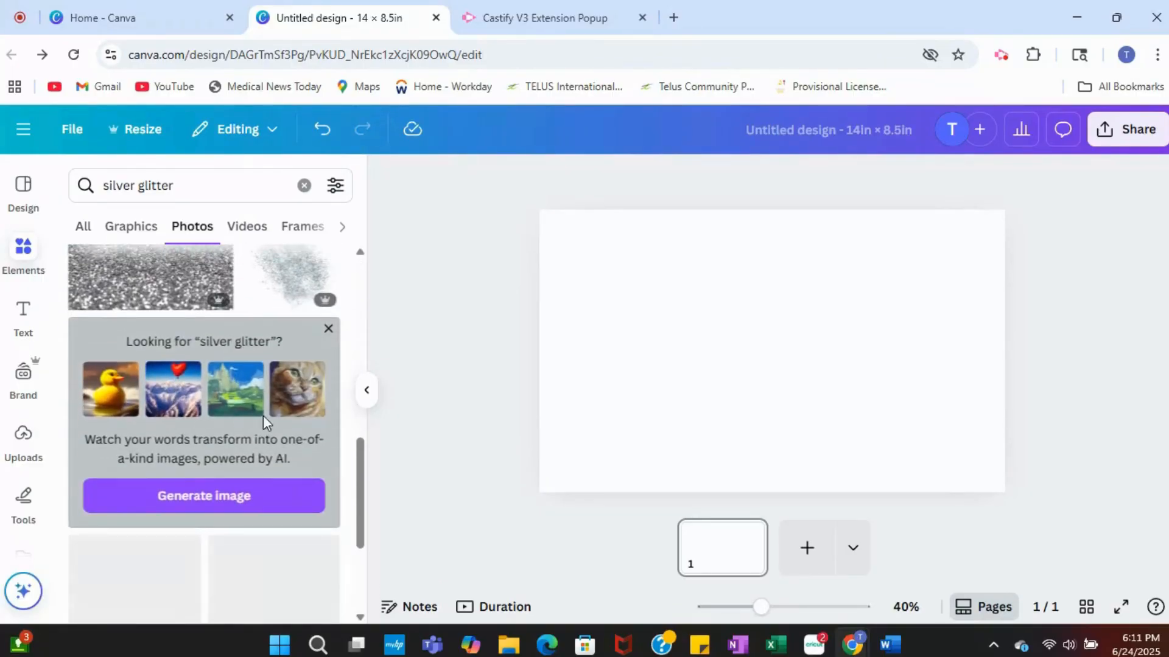
{"action": "scroll", "coordinate": [183, 418], "scroll_direction": "up", "scroll_amount": 3}
{"action": "left_click", "coordinate": [144, 420]}
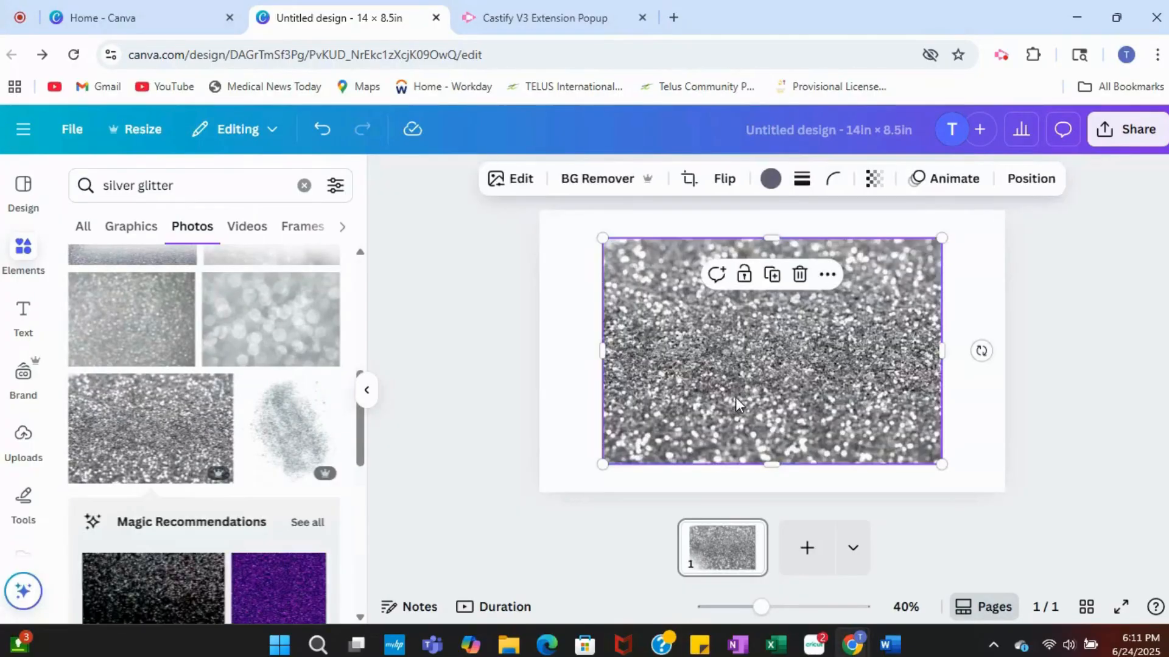
{"action": "left_click_drag", "start_coordinate": [611, 361], "coordinate": [728, 359]}
{"action": "left_click_drag", "start_coordinate": [824, 307], "coordinate": [874, 307]}
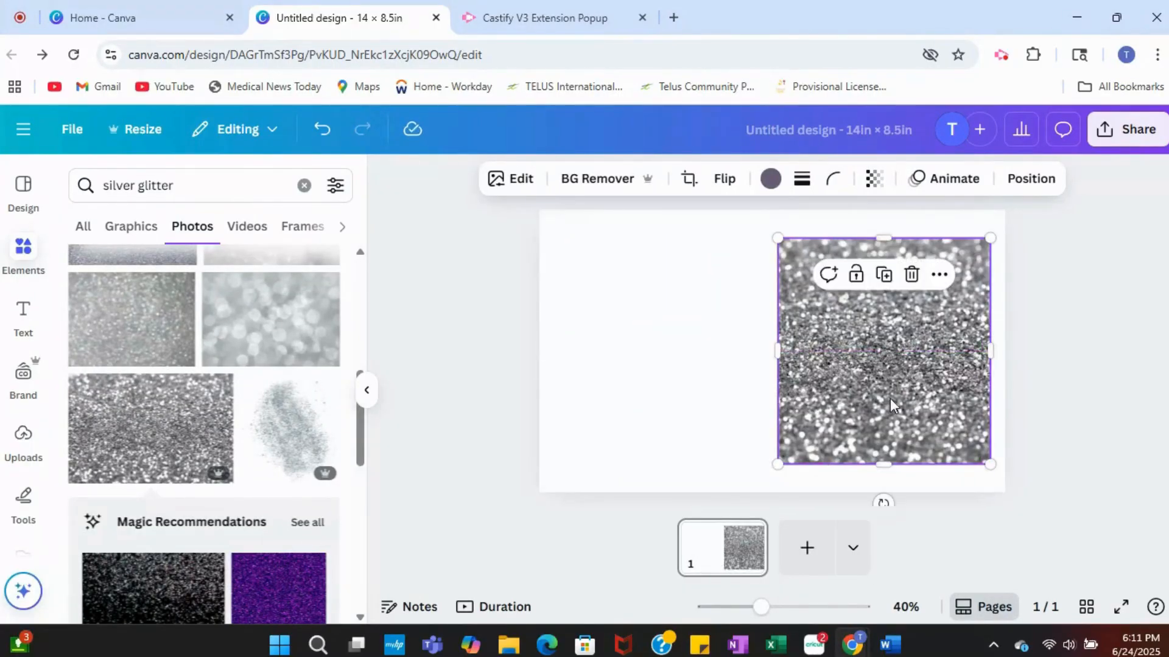
Step: Find the FontFrame app with the glitter photo still selected, and open it
{"action": "scroll", "coordinate": [27, 328], "scroll_direction": "down", "scroll_amount": 5}
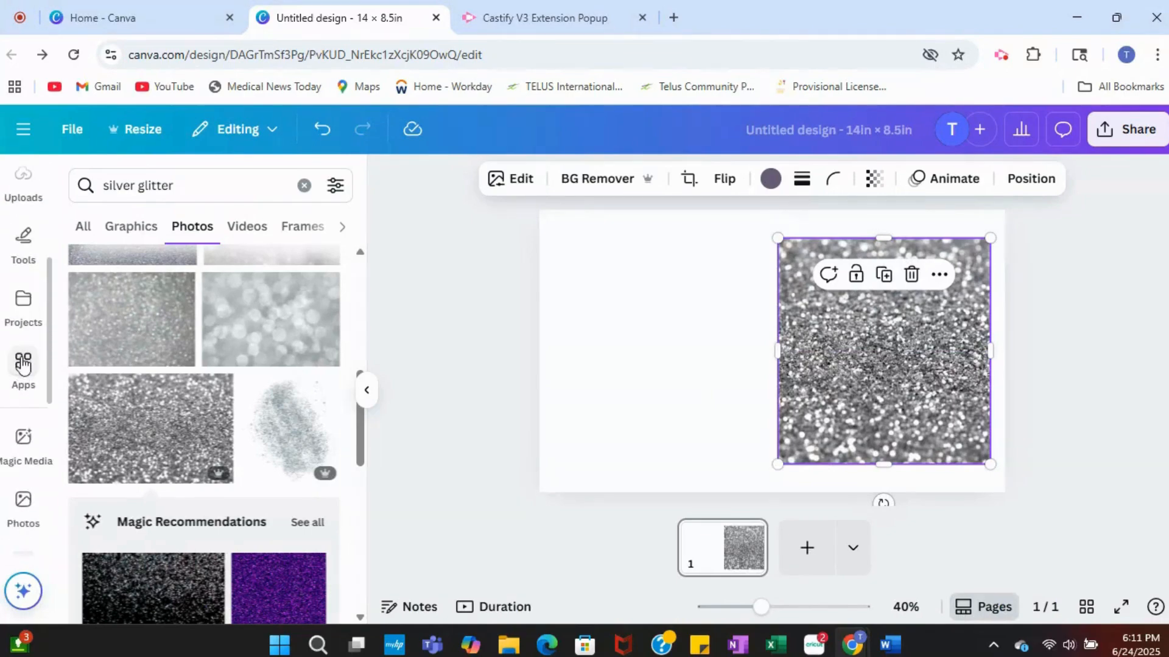
{"action": "left_click", "coordinate": [22, 366]}
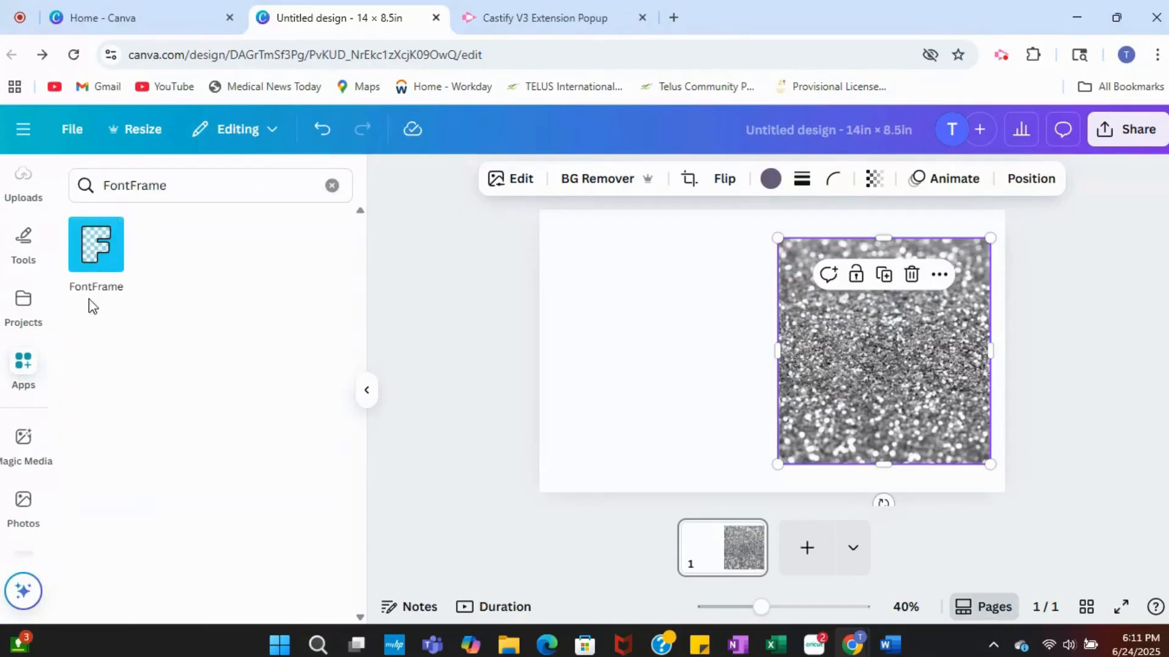
{"action": "left_click", "coordinate": [332, 185]}
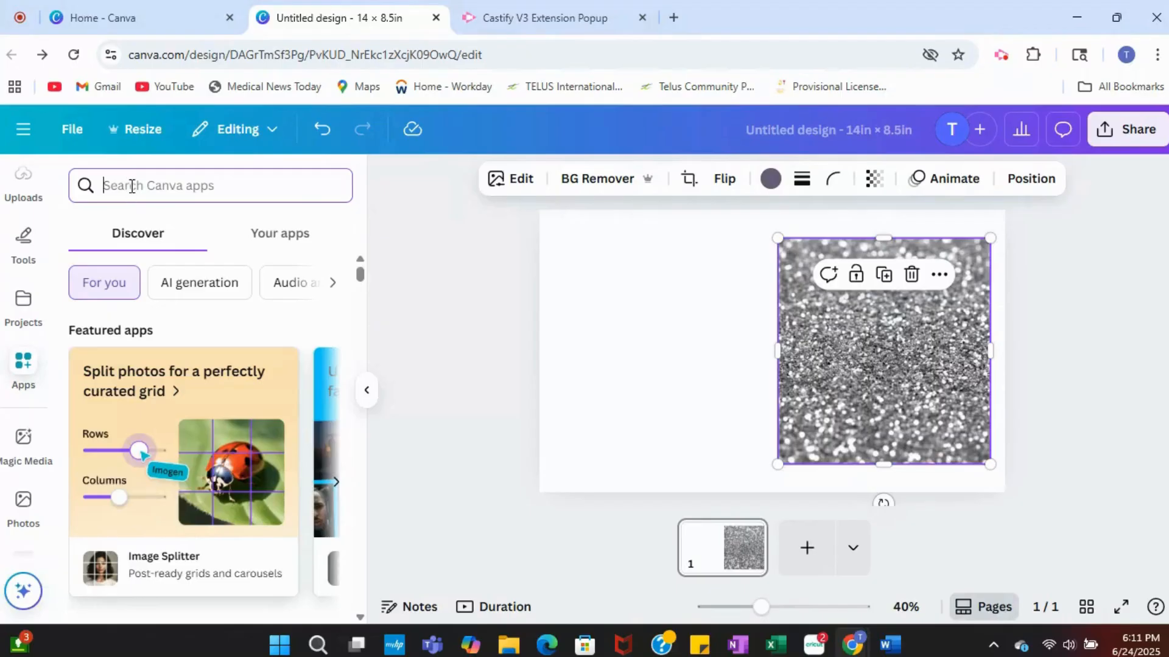
{"action": "type", "text": "fontframe"}
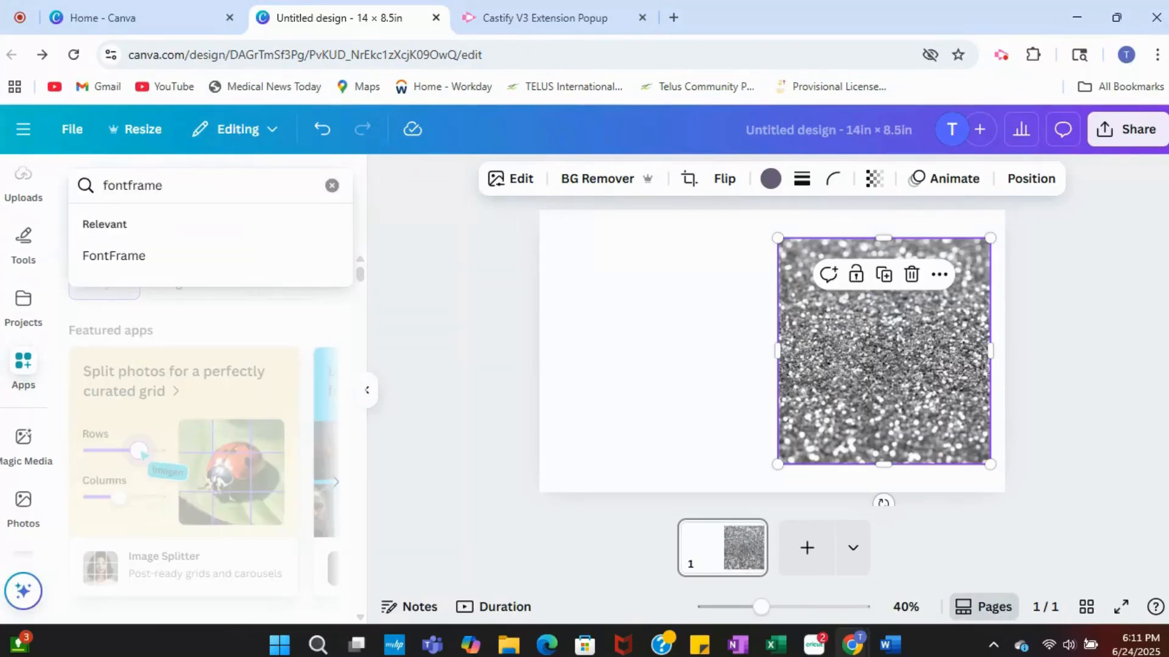
{"action": "key", "text": "Return"}
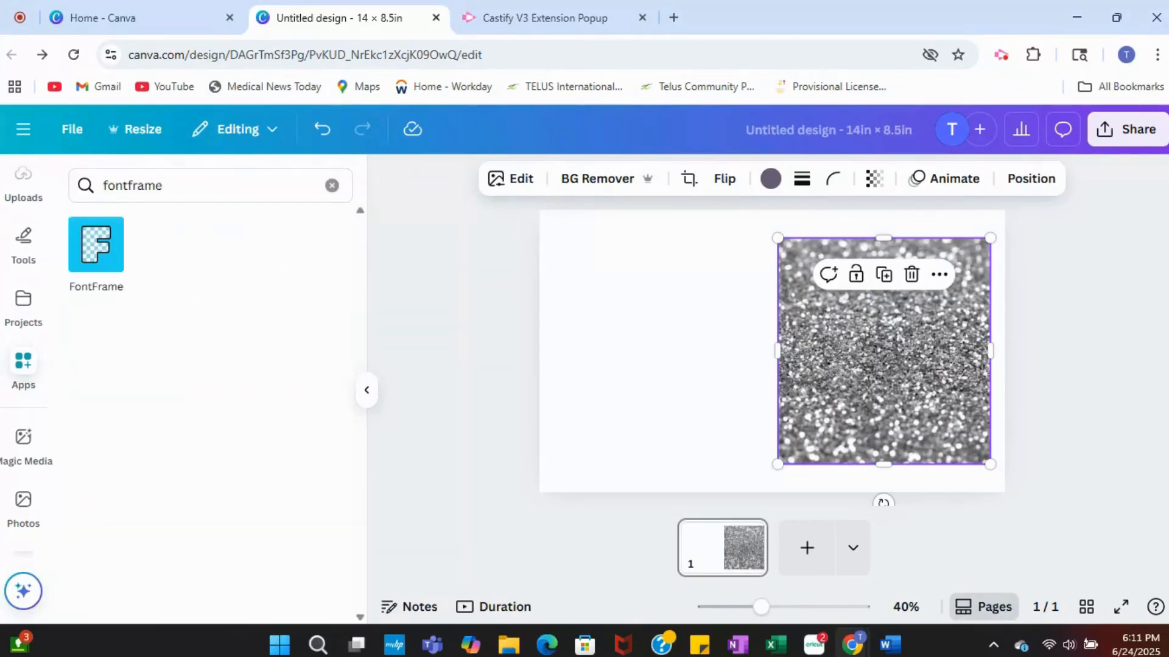
{"action": "left_click", "coordinate": [93, 256]}
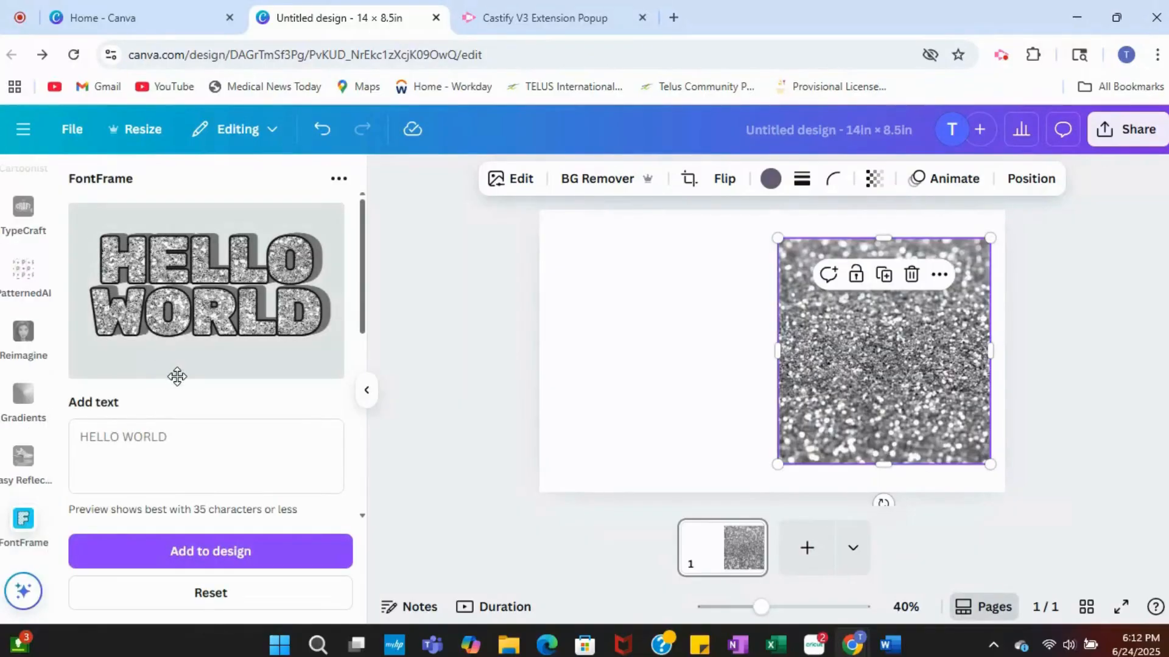
Step: Enter CRENSHAW as the FontFrame text with the silver glitter fill
{"action": "scroll", "coordinate": [156, 392], "scroll_direction": "down", "scroll_amount": 2}
{"action": "scroll", "coordinate": [130, 365], "scroll_direction": "up", "scroll_amount": 2}
{"action": "left_click", "coordinate": [88, 438]}
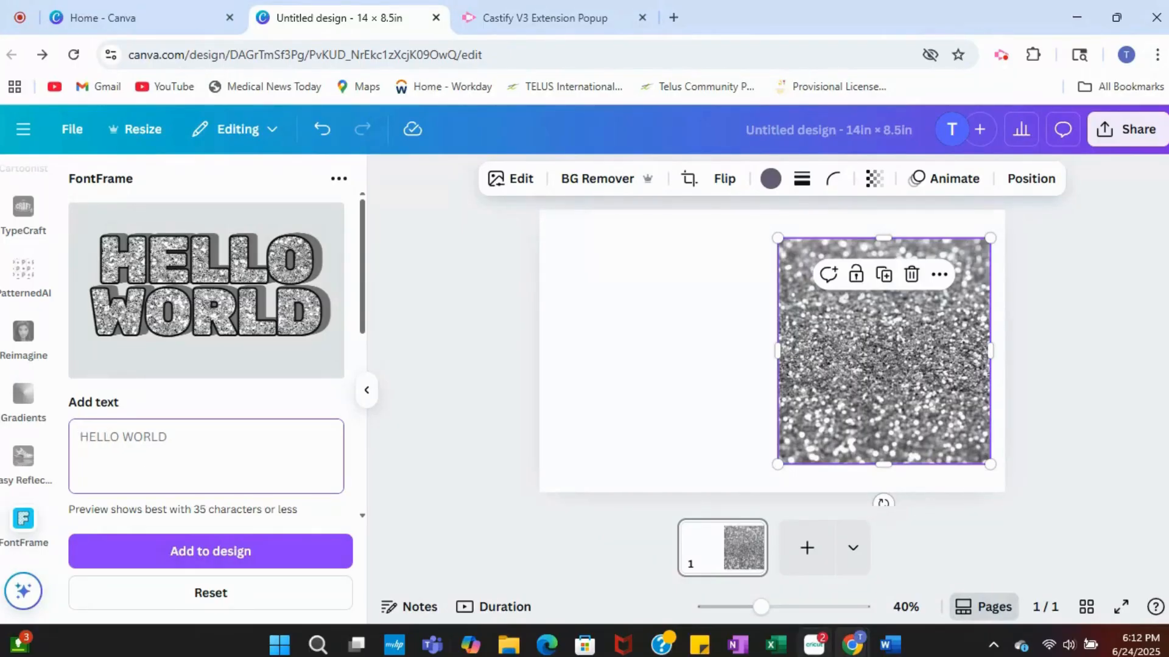
{"action": "mouse_move", "coordinate": [814, 644]}
{"action": "type", "text": "CREN"}
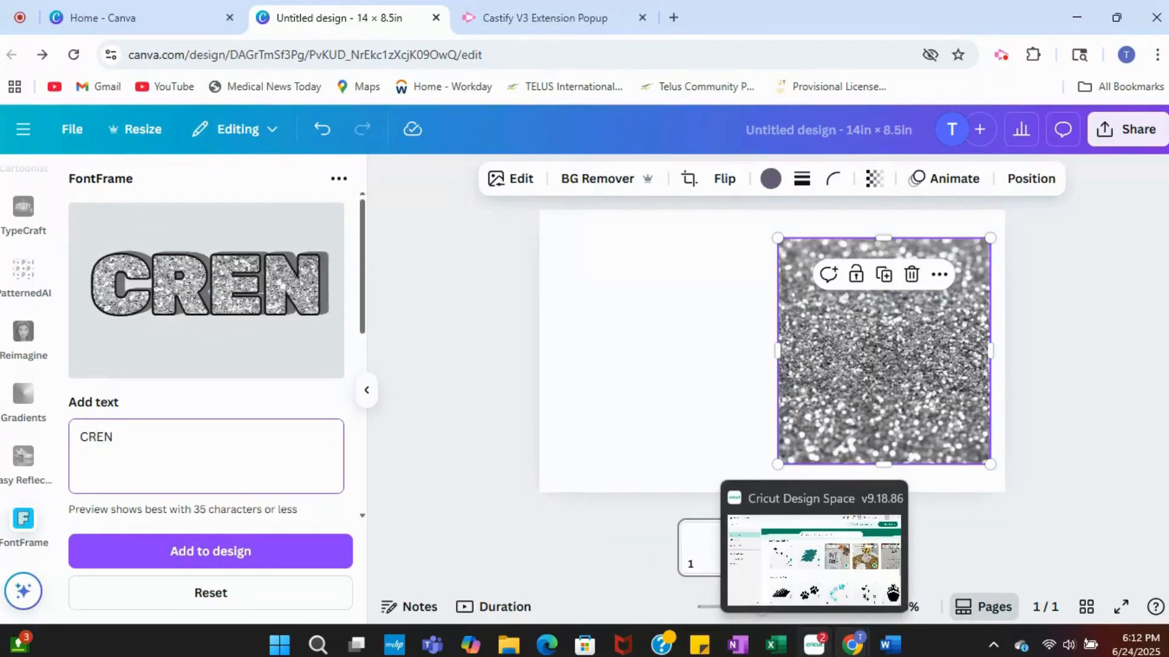
{"action": "type", "text": "SHAW"}
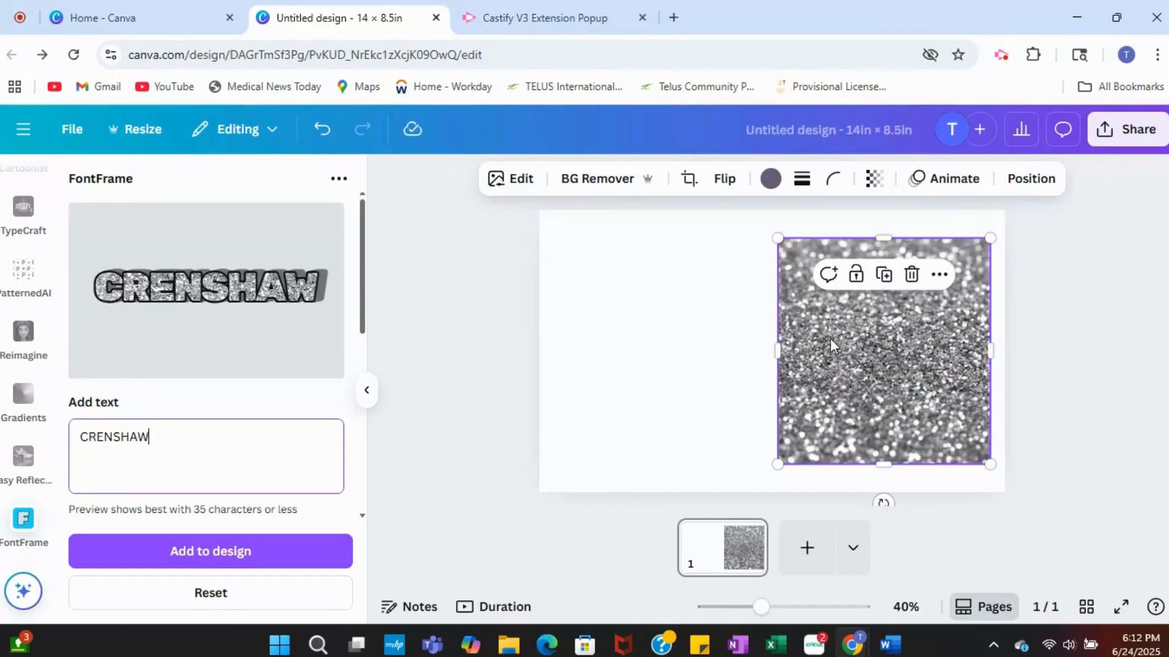
Step: Replace the silver glitter photo on the page with the silver CRENSHAW lettering from FontFrame
{"action": "left_click", "coordinate": [880, 395]}
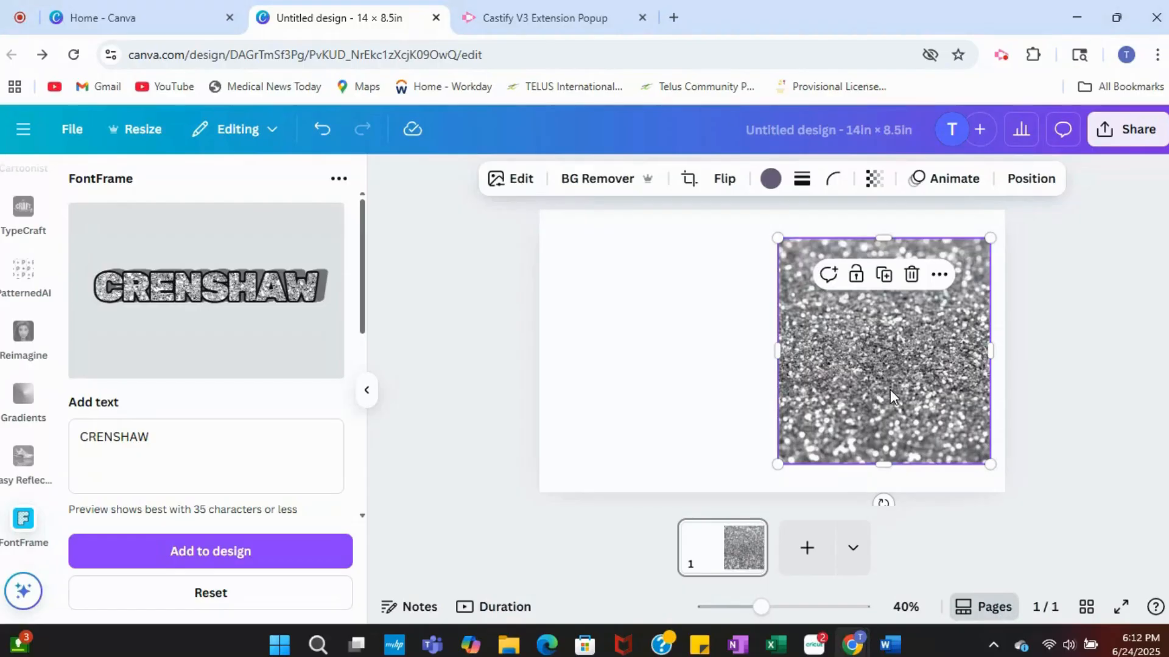
{"action": "key", "text": "Delete"}
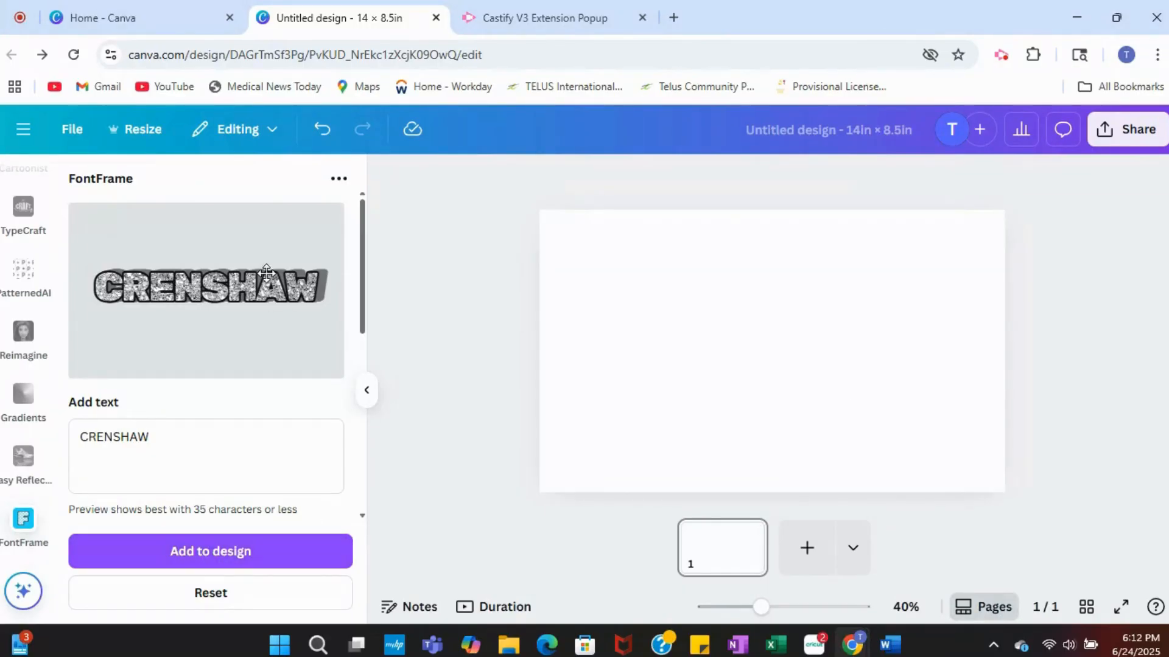
{"action": "left_click", "coordinate": [247, 563]}
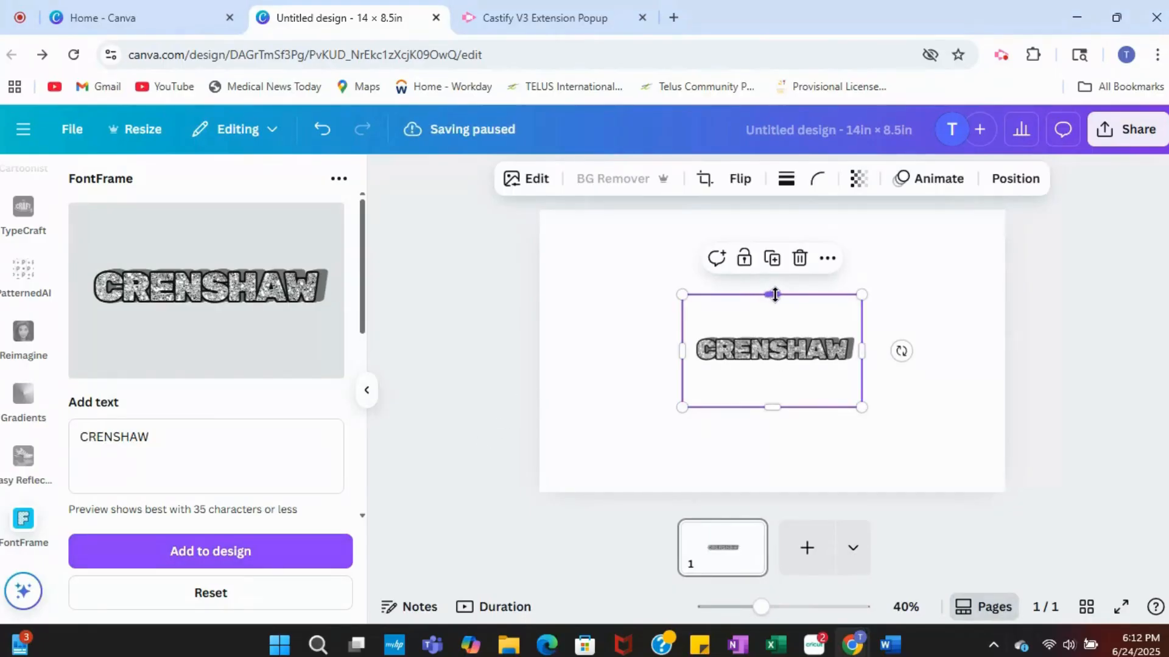
Step: Crop the blank space above and below the CRENSHAW lettering and move it to the page's upper right area
{"action": "left_click_drag", "start_coordinate": [772, 295], "coordinate": [772, 328]}
{"action": "left_click_drag", "start_coordinate": [772, 408], "coordinate": [892, 234]}
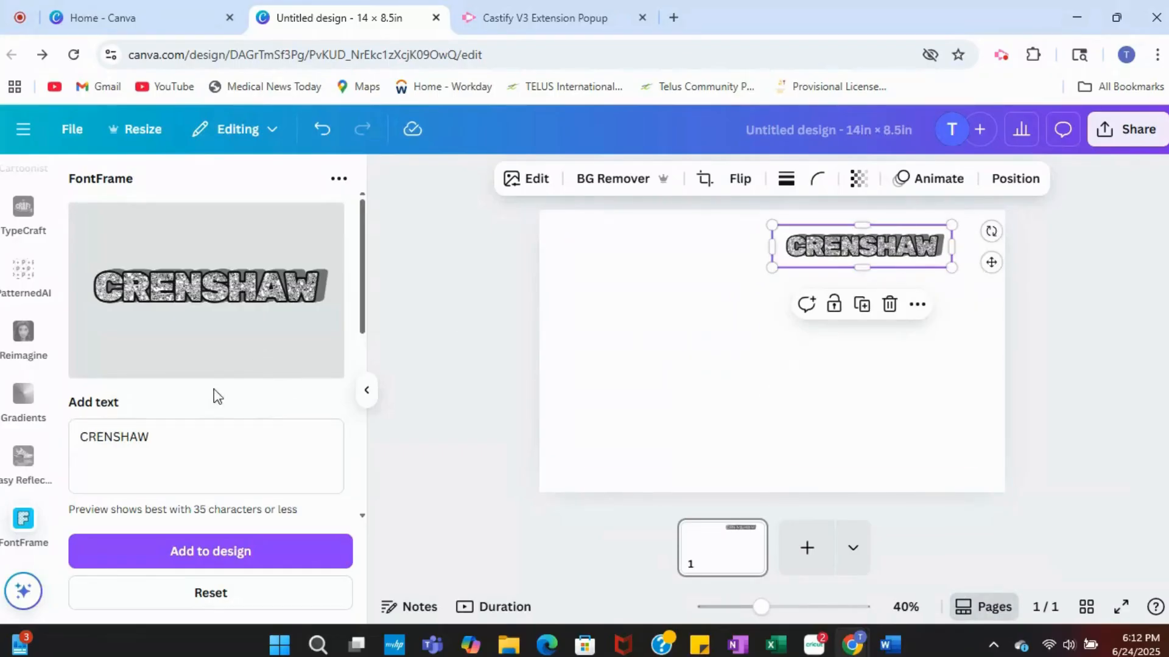
Step: Reset the FontFrame settings, deselect the placed lettering and enter CRENSHAW as the new FontFrame text
{"action": "scroll", "coordinate": [174, 448], "scroll_direction": "down", "scroll_amount": 3}
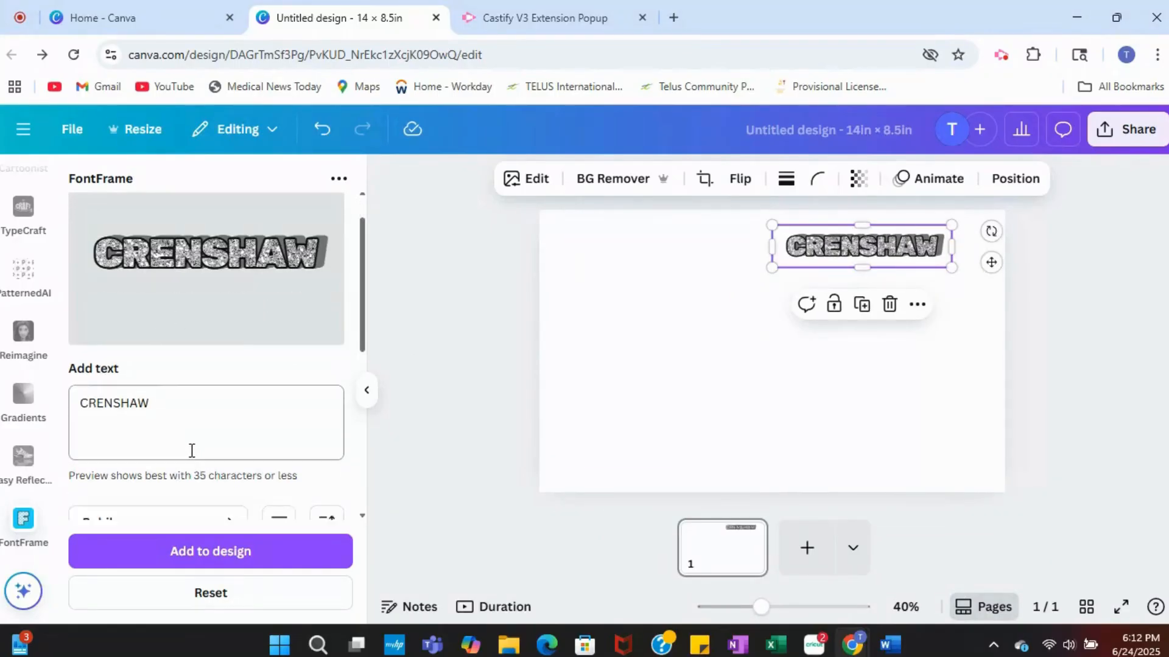
{"action": "left_click", "coordinate": [221, 595]}
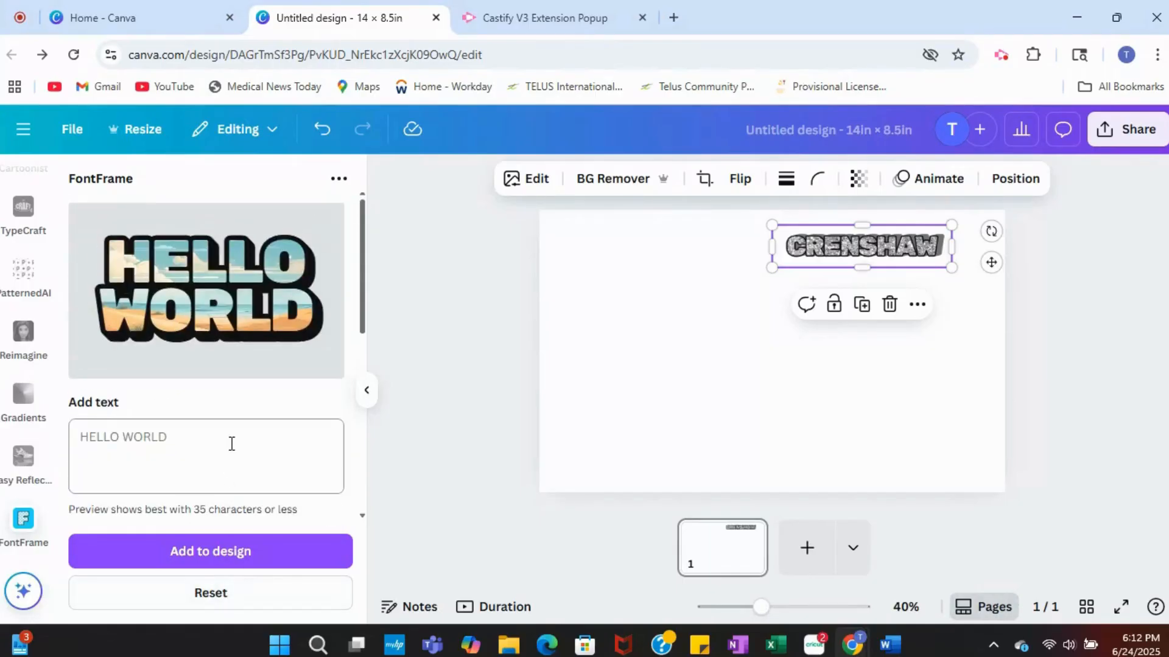
{"action": "left_click", "coordinate": [700, 391]}
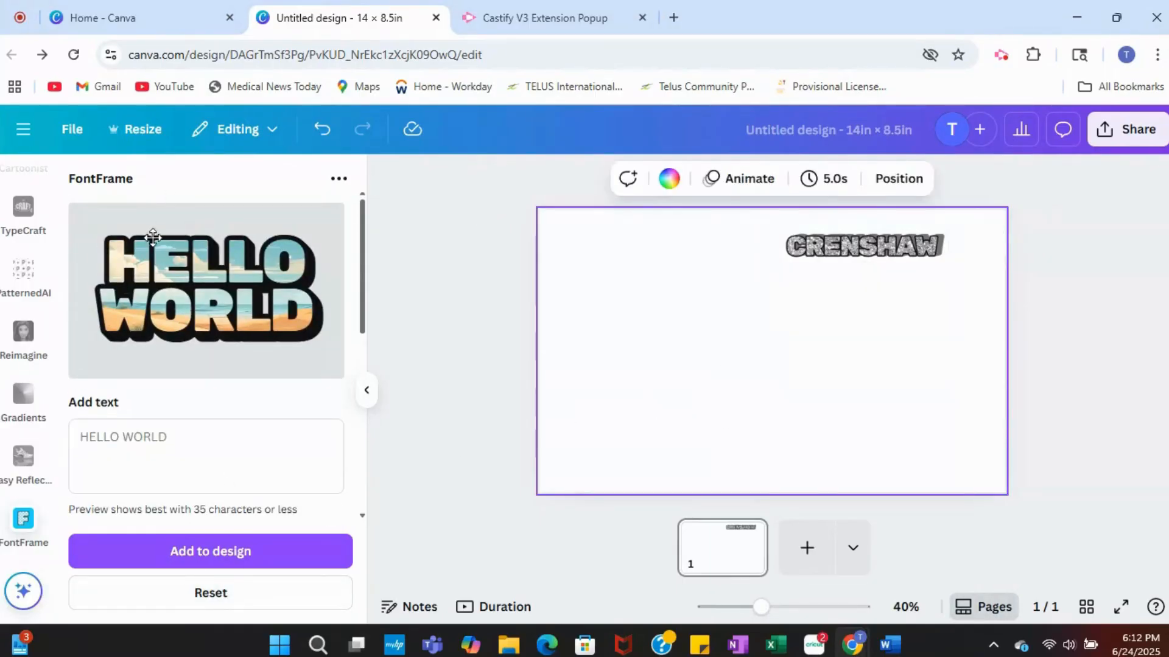
{"action": "left_click", "coordinate": [177, 448]}
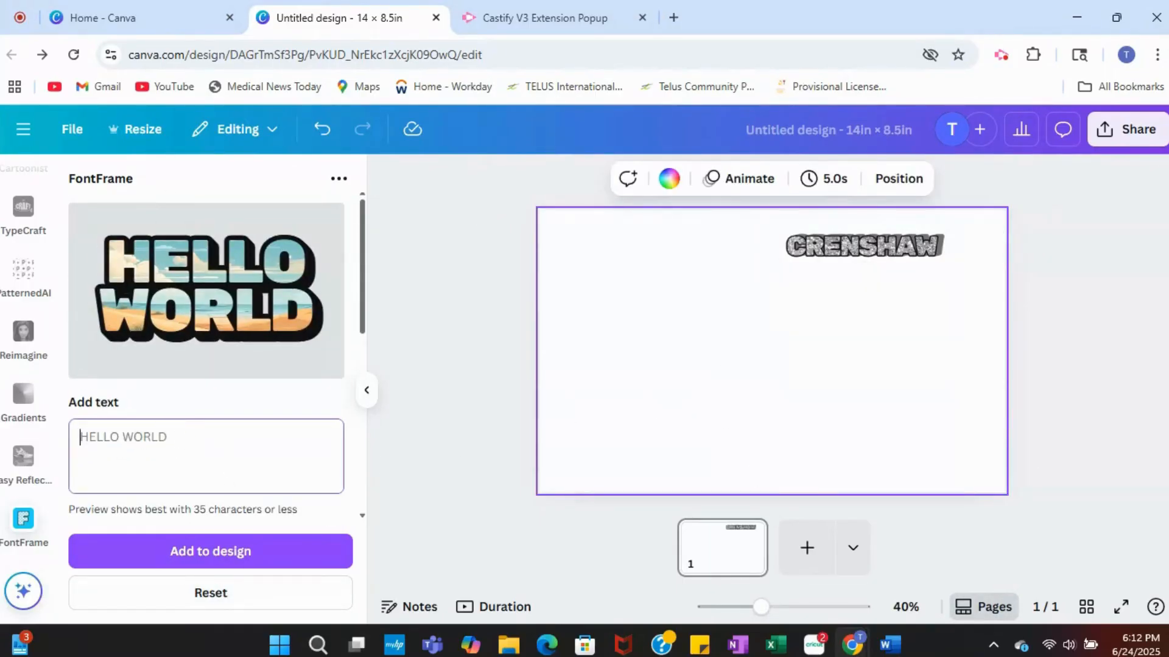
{"action": "type", "text": "CRENSH"}
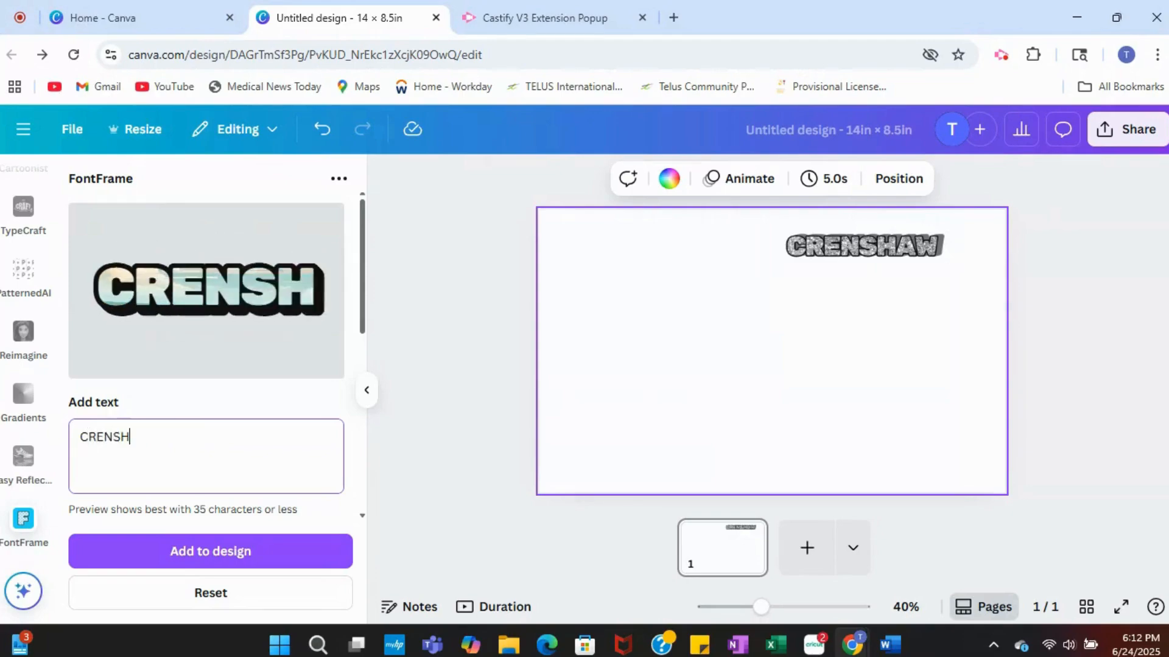
{"action": "type", "text": "AW"}
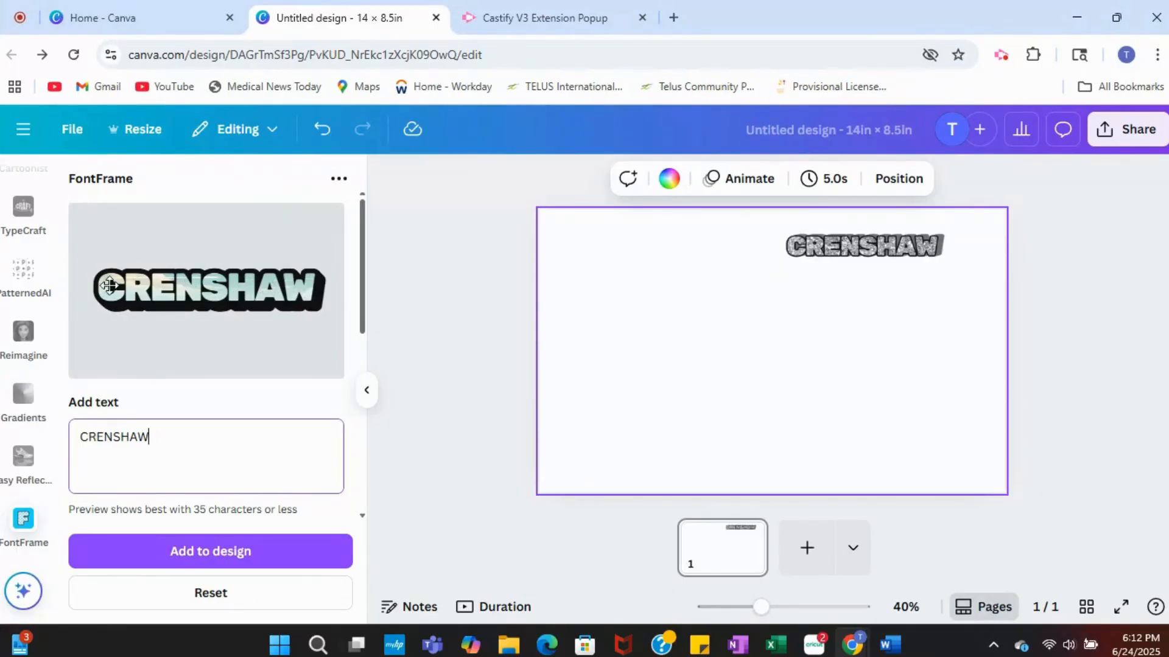
{"action": "scroll", "coordinate": [161, 328], "scroll_direction": "down", "scroll_amount": 2}
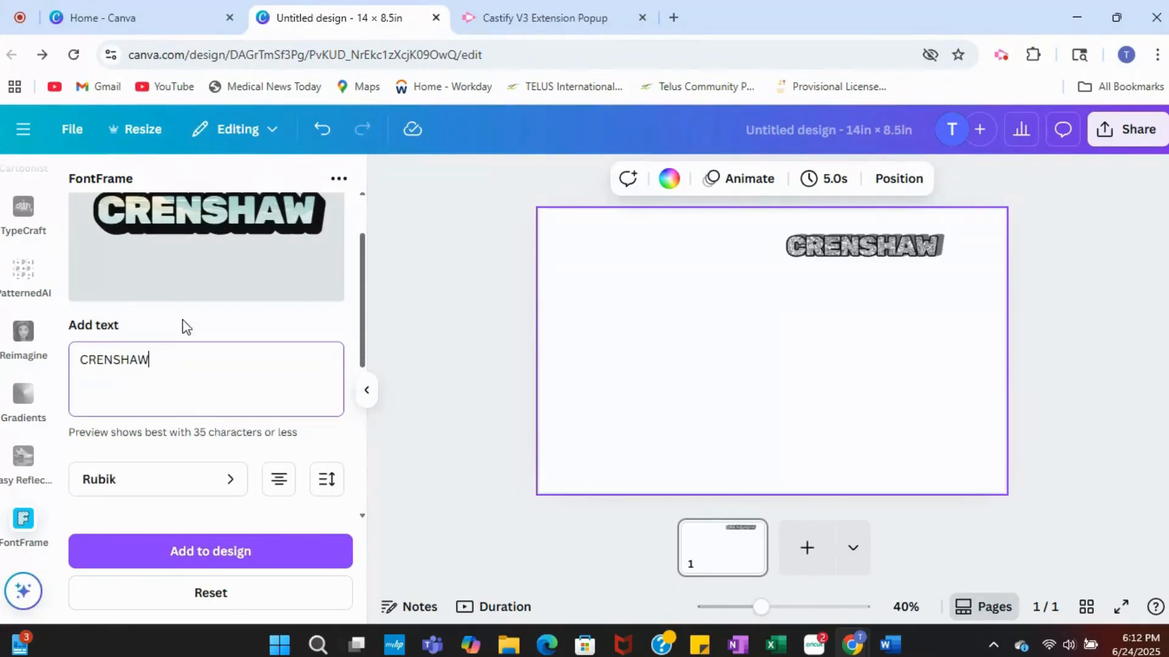
{"action": "scroll", "coordinate": [179, 293], "scroll_direction": "up", "scroll_amount": 2}
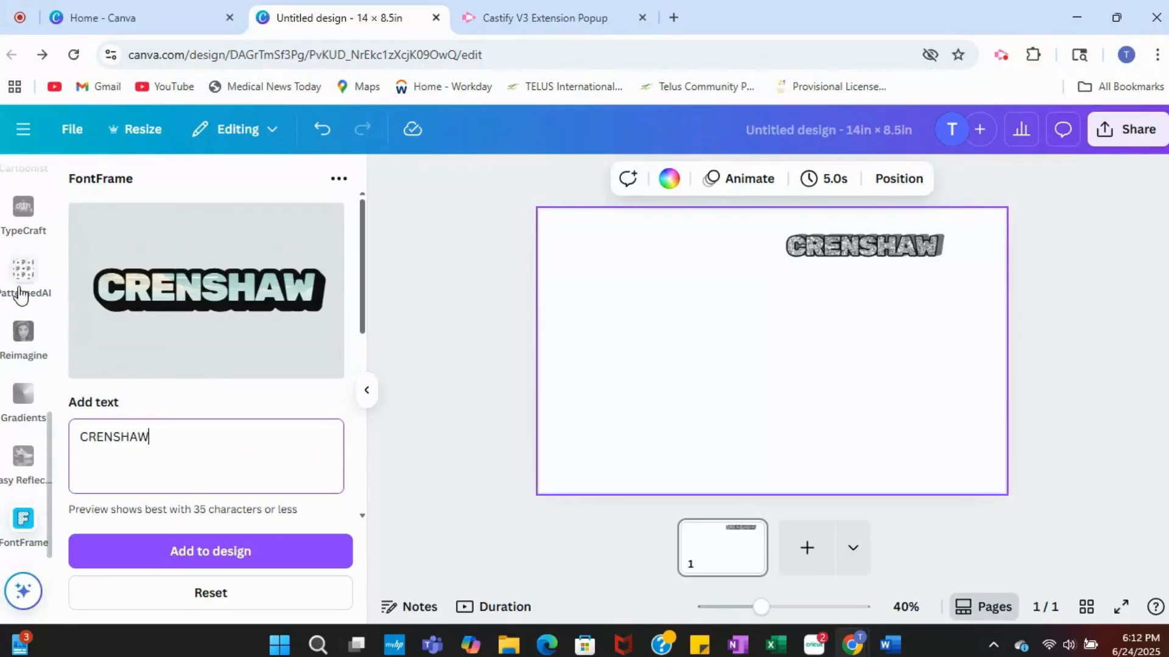
Step: Return to the elements and search the photos for "red glitter"
{"action": "scroll", "coordinate": [24, 293], "scroll_direction": "up", "scroll_amount": 5}
{"action": "scroll", "coordinate": [24, 294], "scroll_direction": "up", "scroll_amount": 5}
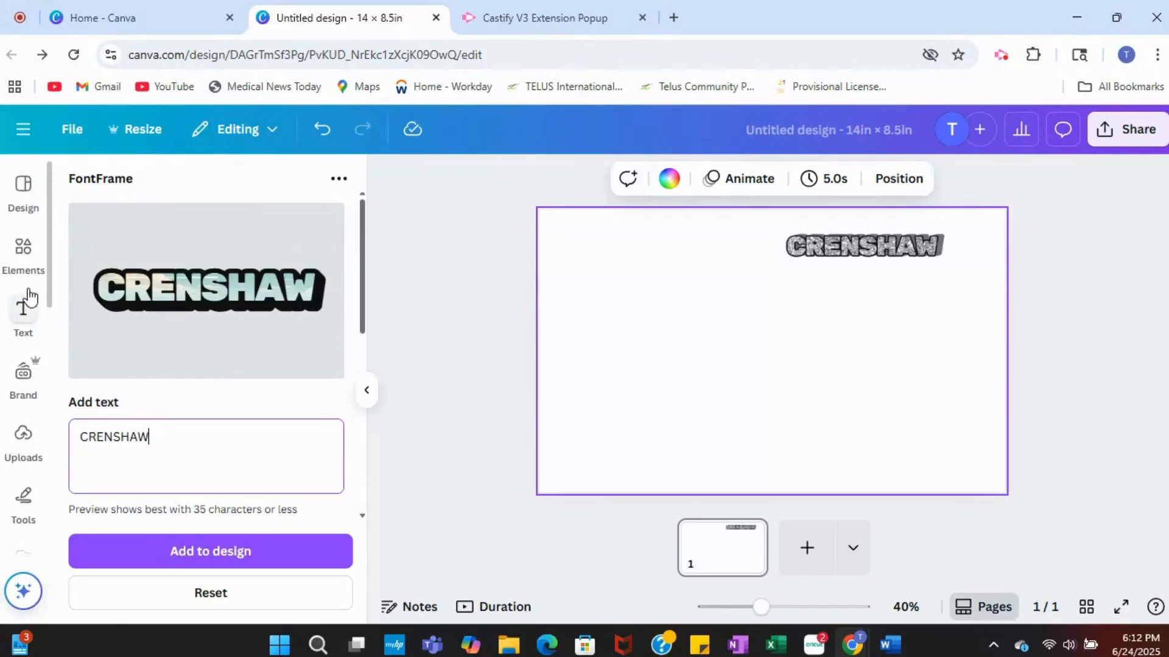
{"action": "left_click", "coordinate": [24, 252]}
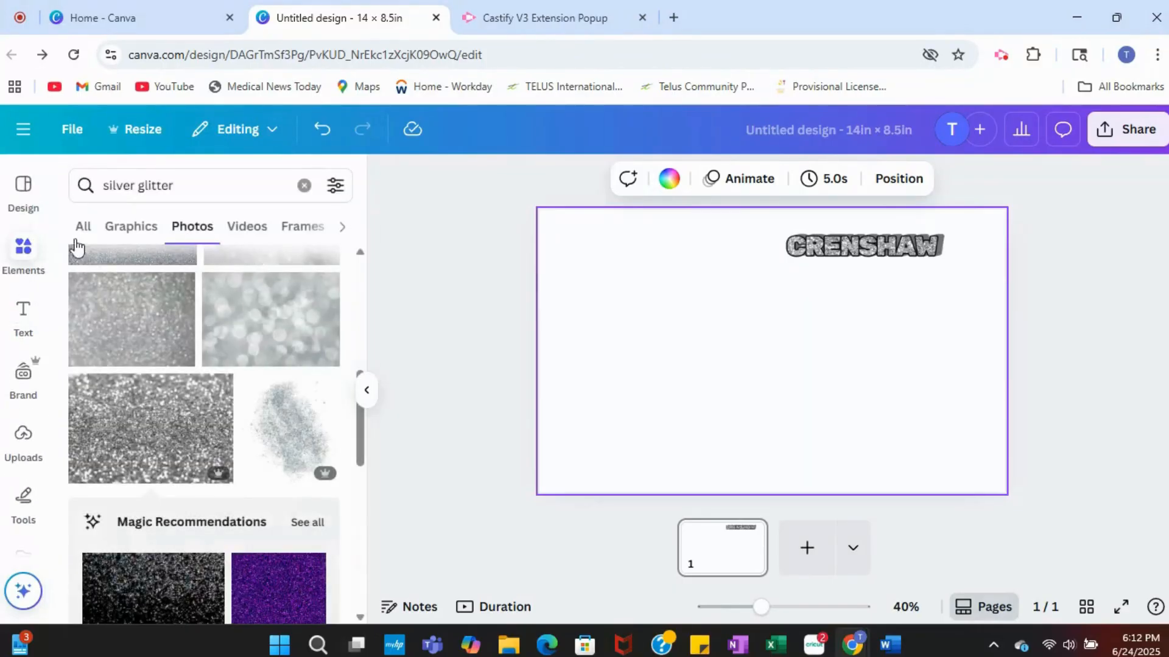
{"action": "left_click", "coordinate": [122, 187]}
{"action": "double_click", "coordinate": [119, 186]}
{"action": "type", "text": "red"}
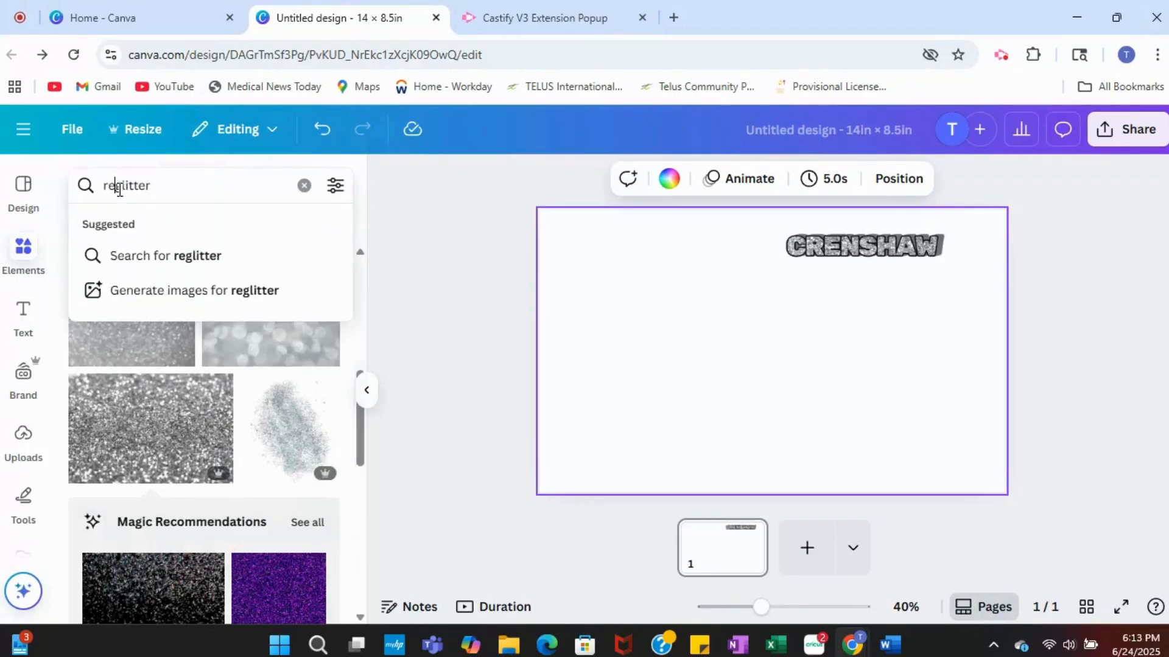
{"action": "key", "text": "Return"}
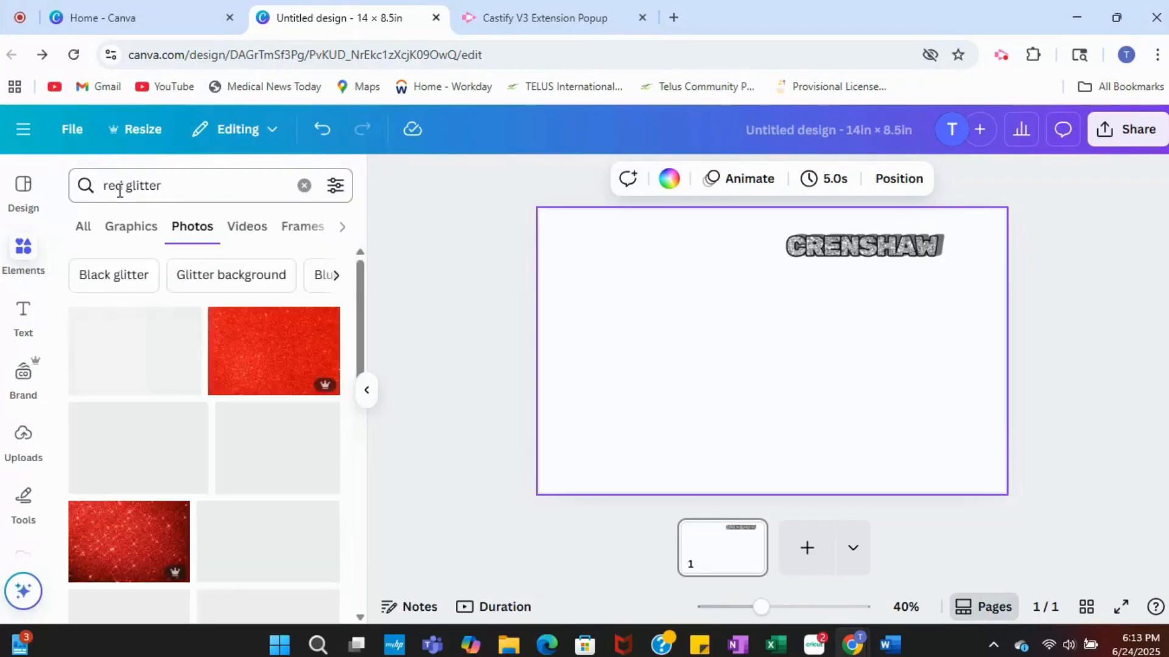
Step: Add the red glitter bokeh photo to the page, narrow it to a portrait shape and place it just left of the page's centre
{"action": "scroll", "coordinate": [152, 293], "scroll_direction": "down", "scroll_amount": 2}
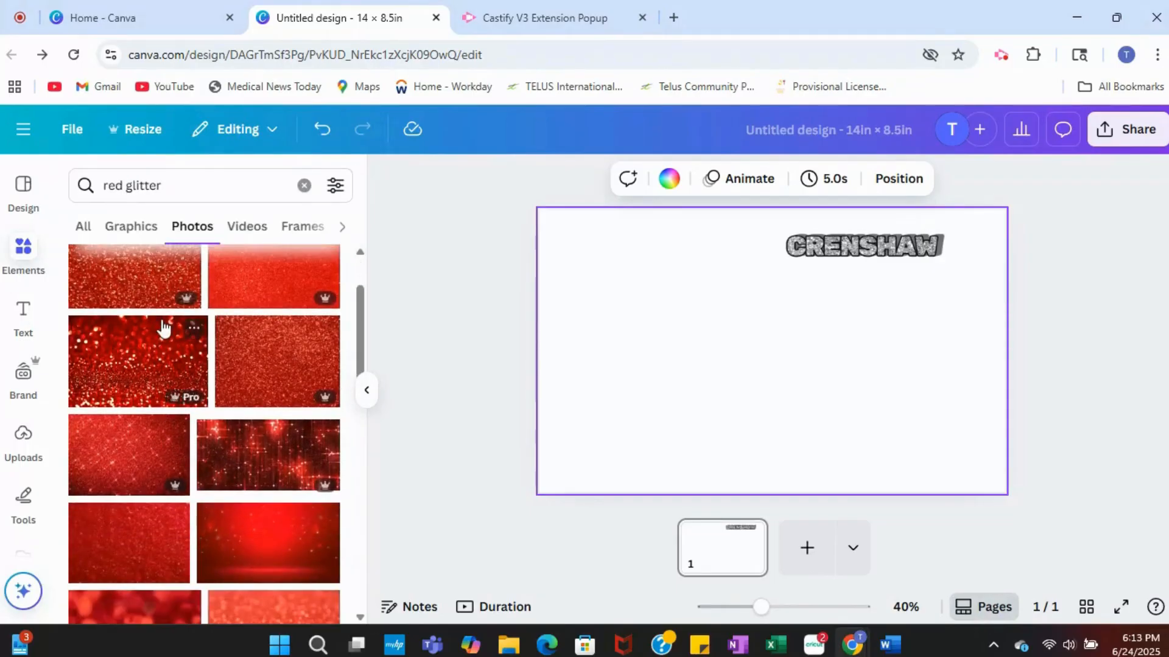
{"action": "left_click", "coordinate": [141, 359]}
{"action": "left_click_drag", "start_coordinate": [712, 400], "coordinate": [736, 424]}
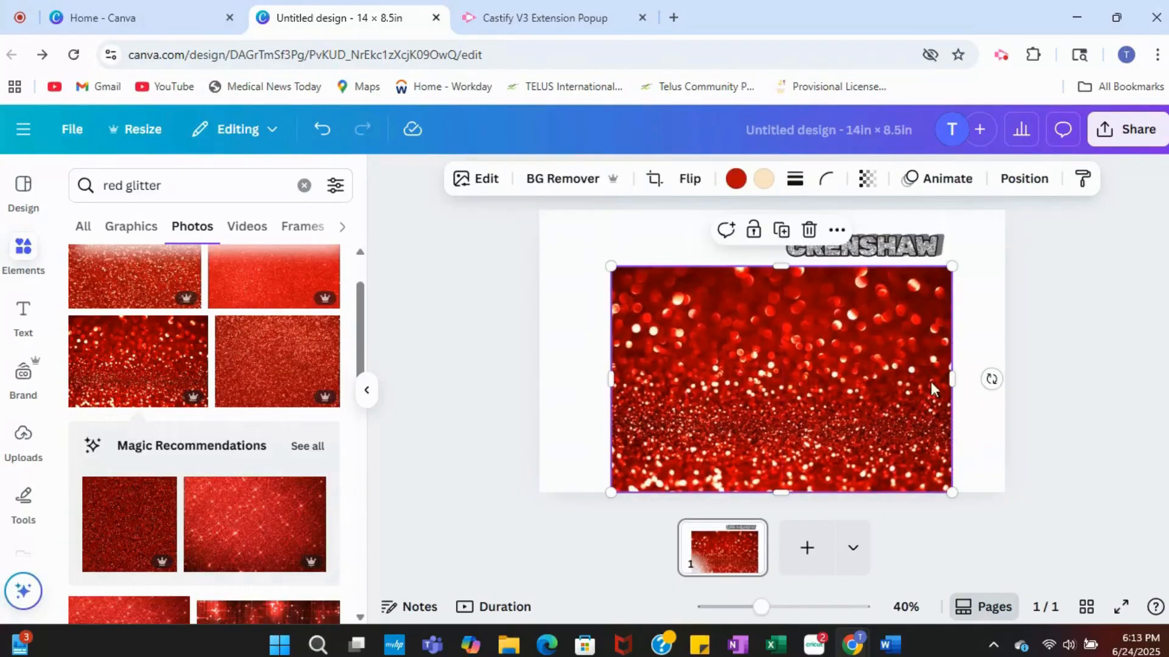
{"action": "left_click_drag", "start_coordinate": [953, 373], "coordinate": [765, 375]}
{"action": "left_click_drag", "start_coordinate": [701, 393], "coordinate": [708, 373]}
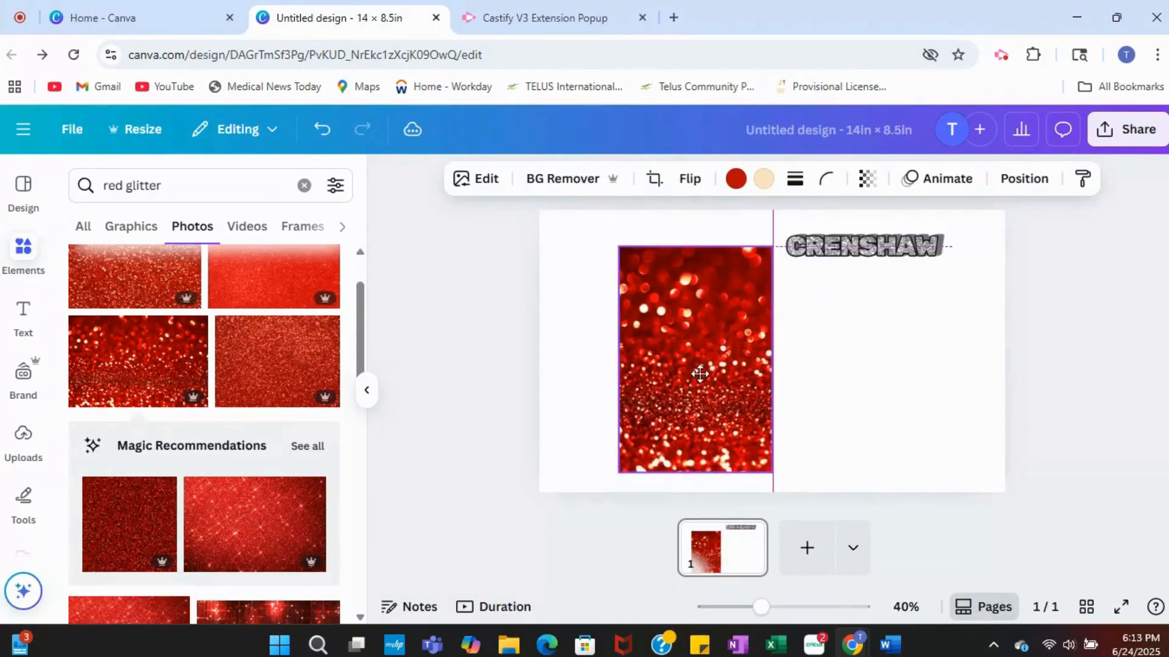
Step: Open the FontFrame app and fill its CRENSHAW text with the selected red glitter photo
{"action": "scroll", "coordinate": [122, 340], "scroll_direction": "down", "scroll_amount": 10}
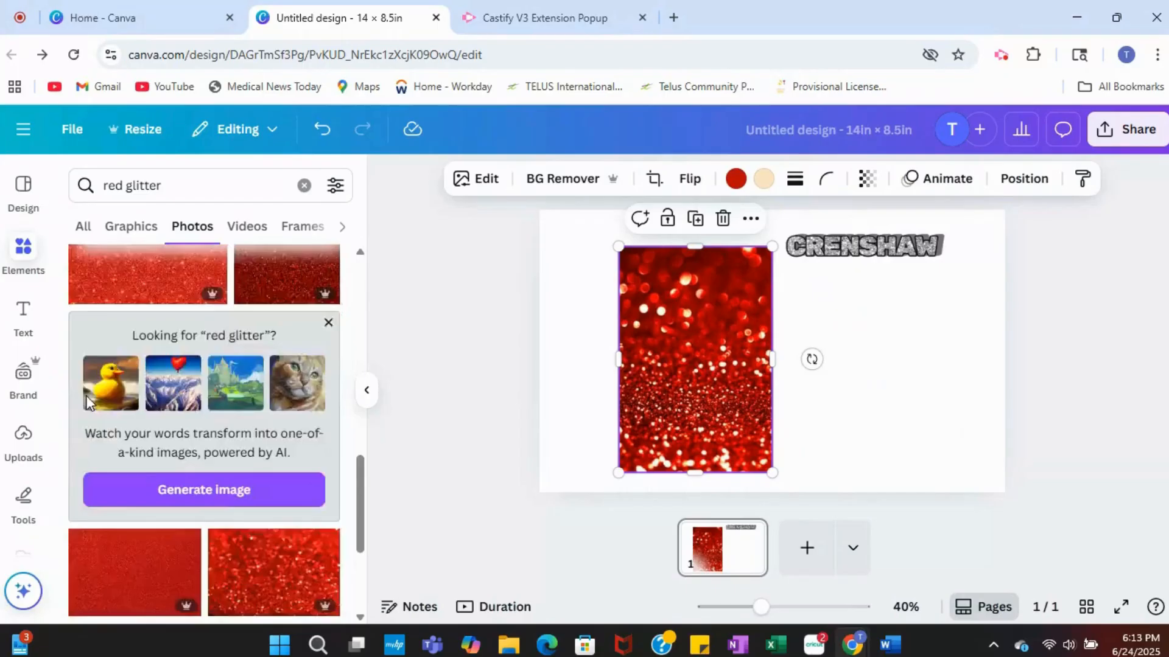
{"action": "scroll", "coordinate": [11, 440], "scroll_direction": "down", "scroll_amount": 4}
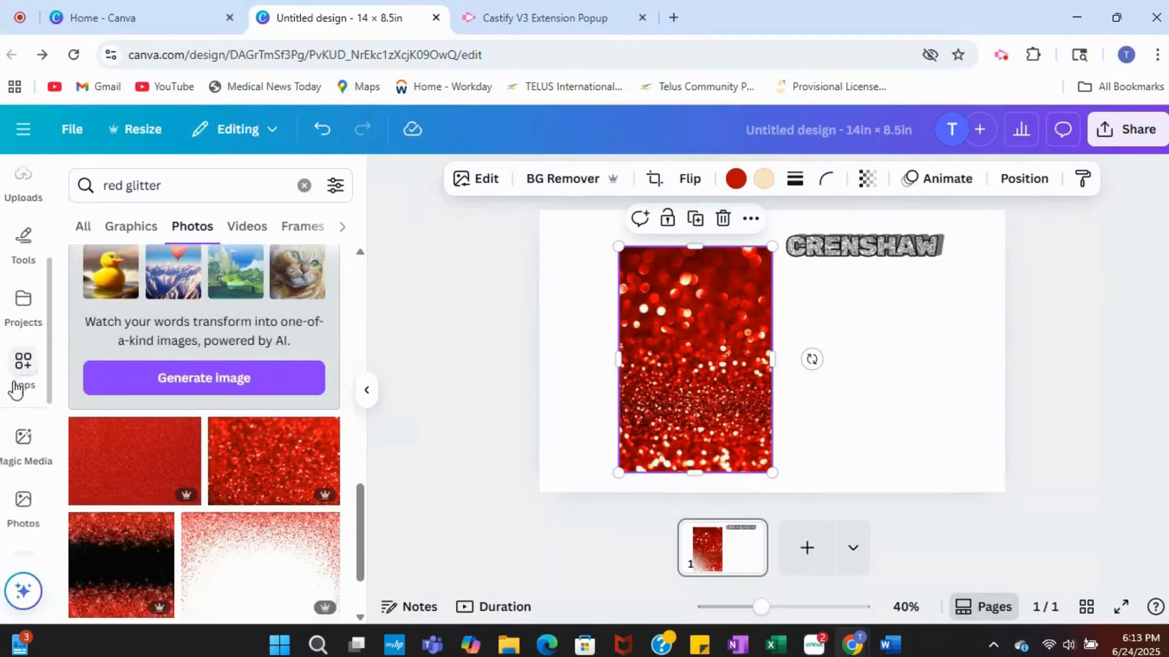
{"action": "left_click", "coordinate": [21, 371]}
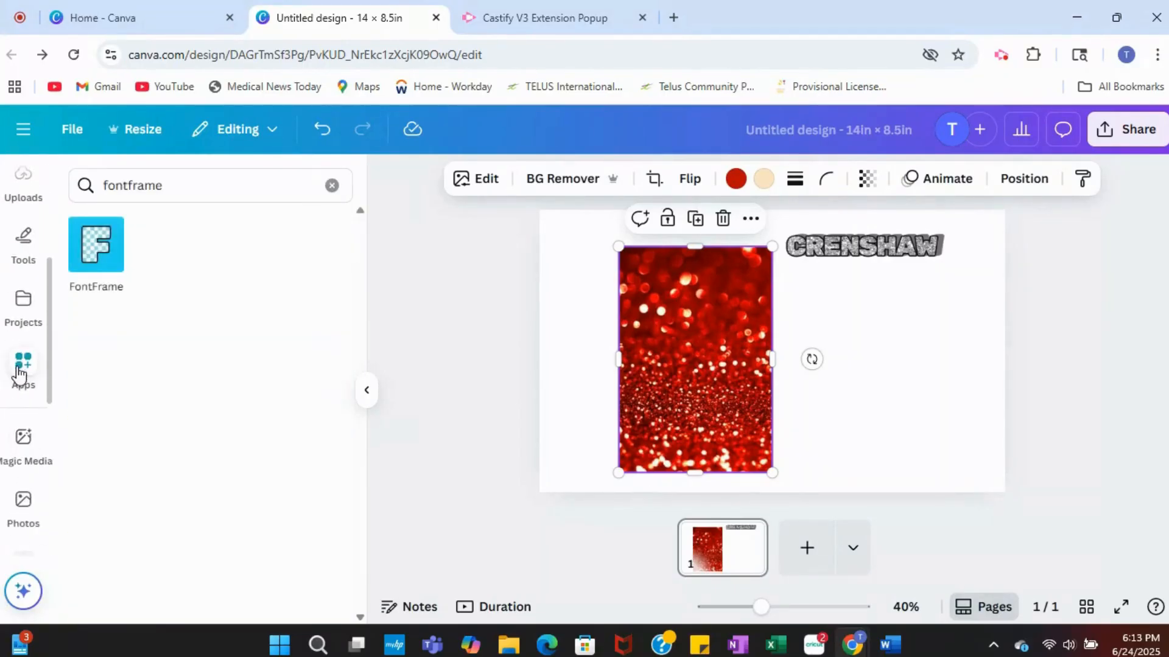
{"action": "left_click", "coordinate": [99, 258]}
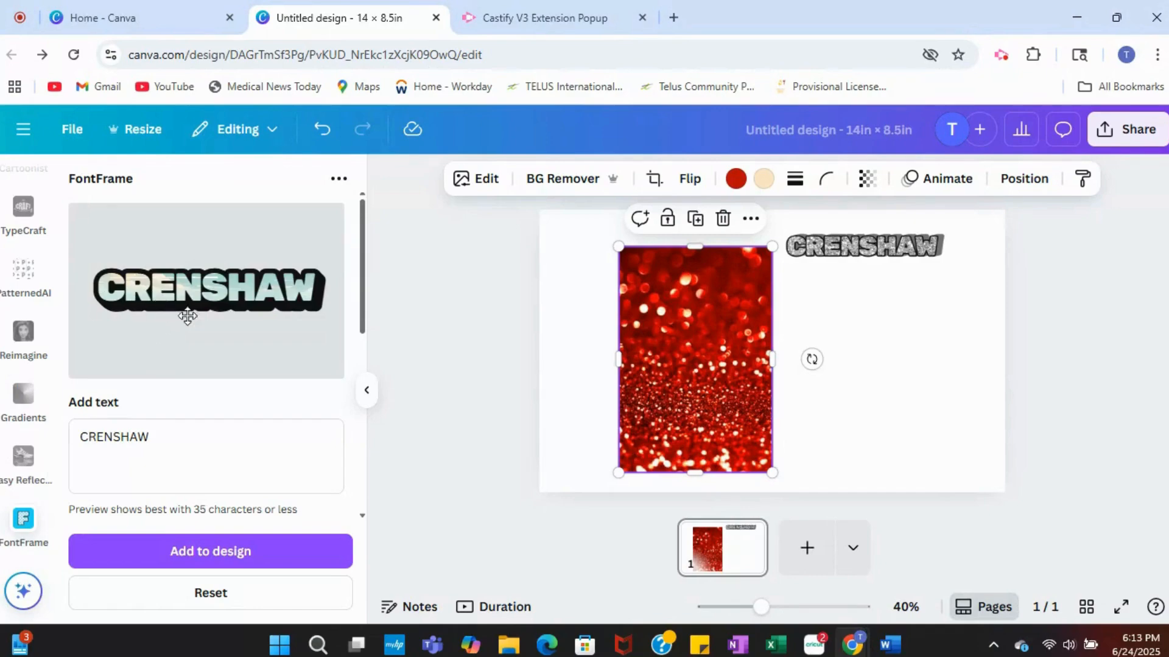
{"action": "scroll", "coordinate": [186, 404], "scroll_direction": "down", "scroll_amount": 3}
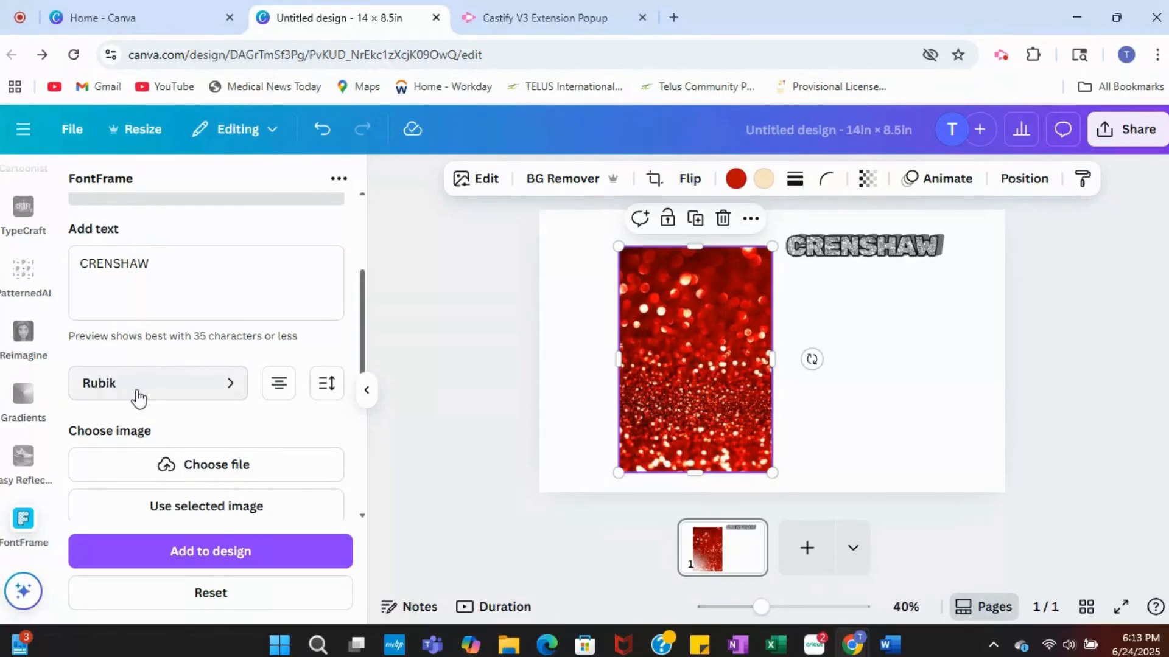
{"action": "left_click", "coordinate": [280, 388]}
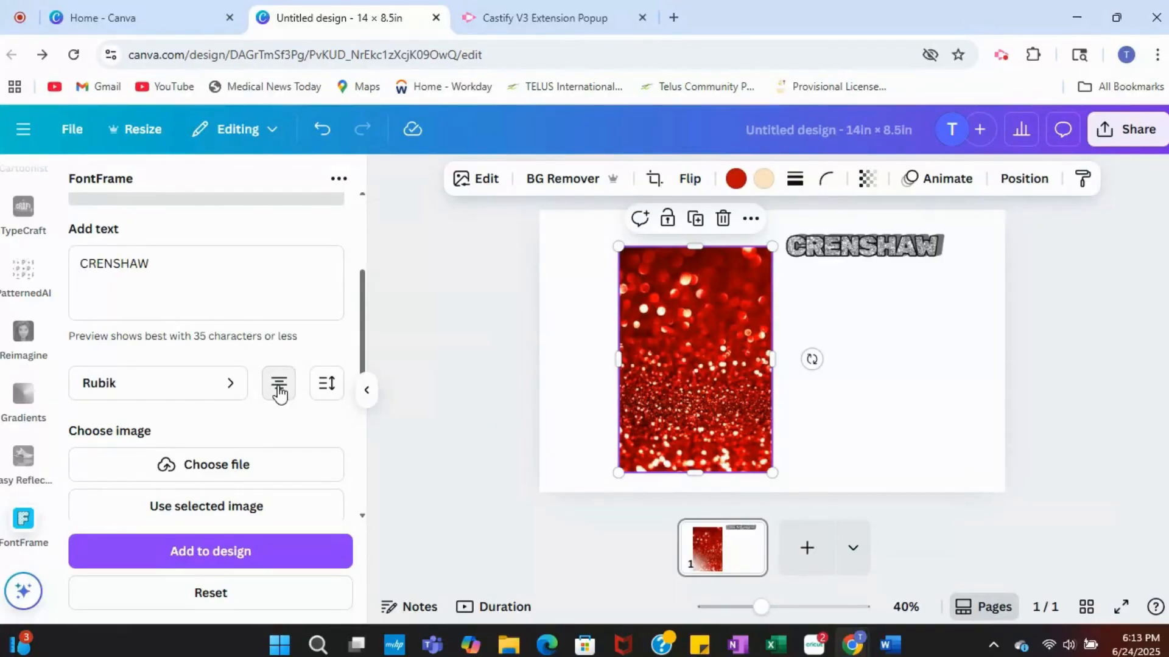
{"action": "scroll", "coordinate": [287, 426], "scroll_direction": "down", "scroll_amount": 3}
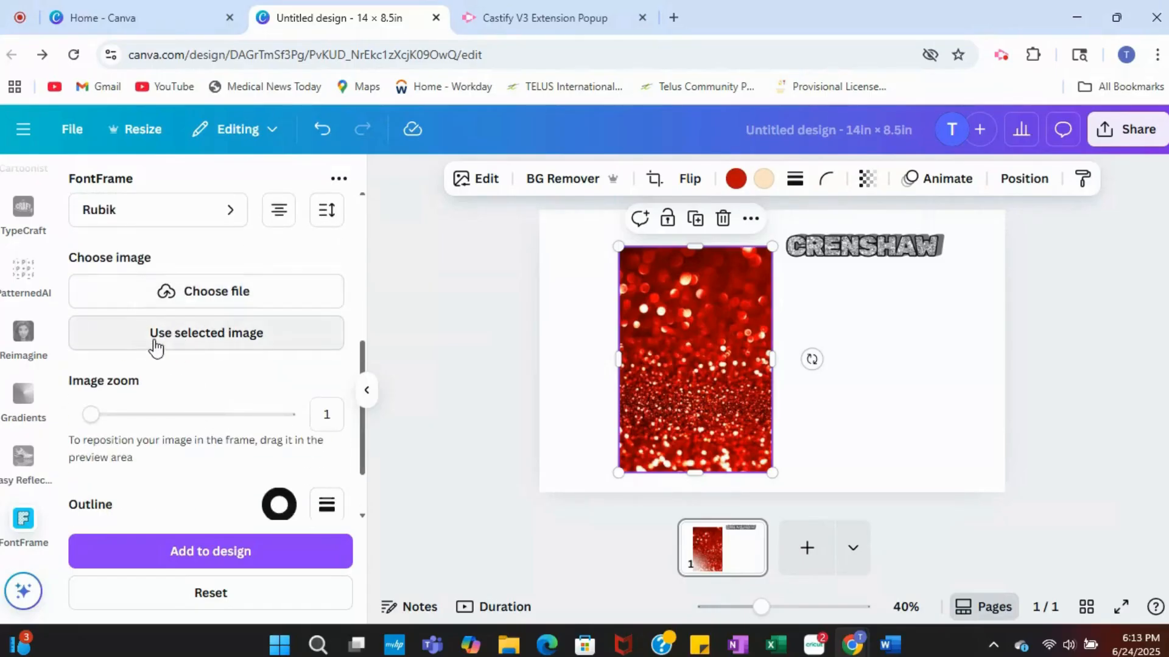
{"action": "scroll", "coordinate": [201, 298], "scroll_direction": "up", "scroll_amount": 1}
{"action": "scroll", "coordinate": [201, 298], "scroll_direction": "up", "scroll_amount": 5}
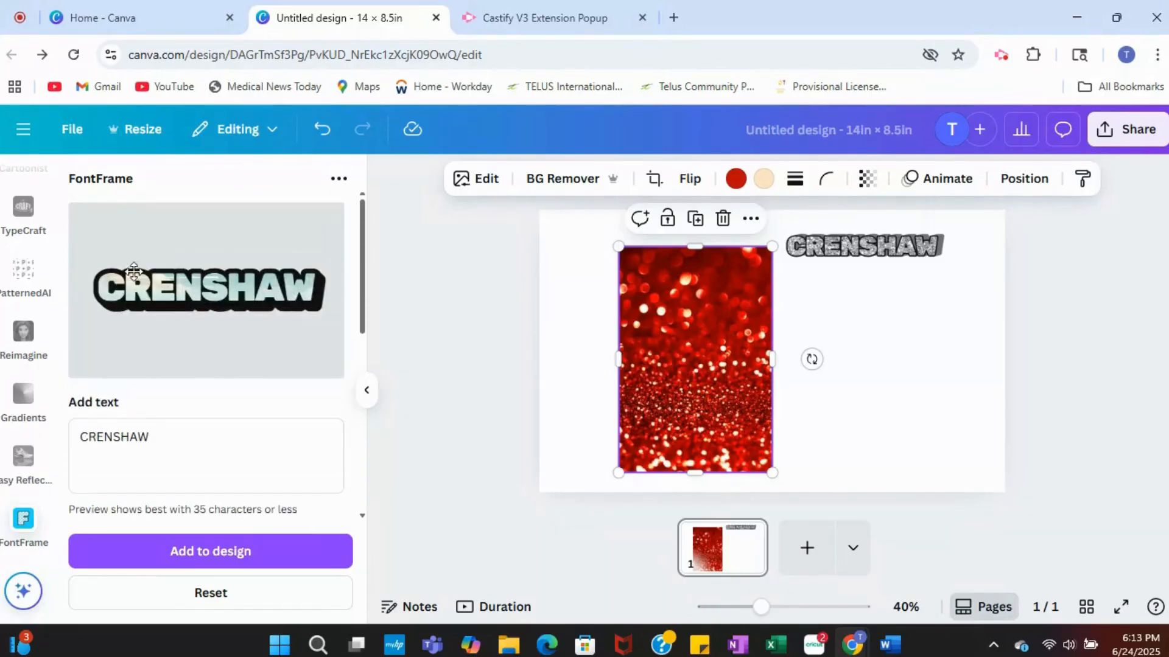
{"action": "scroll", "coordinate": [232, 341], "scroll_direction": "down", "scroll_amount": 4}
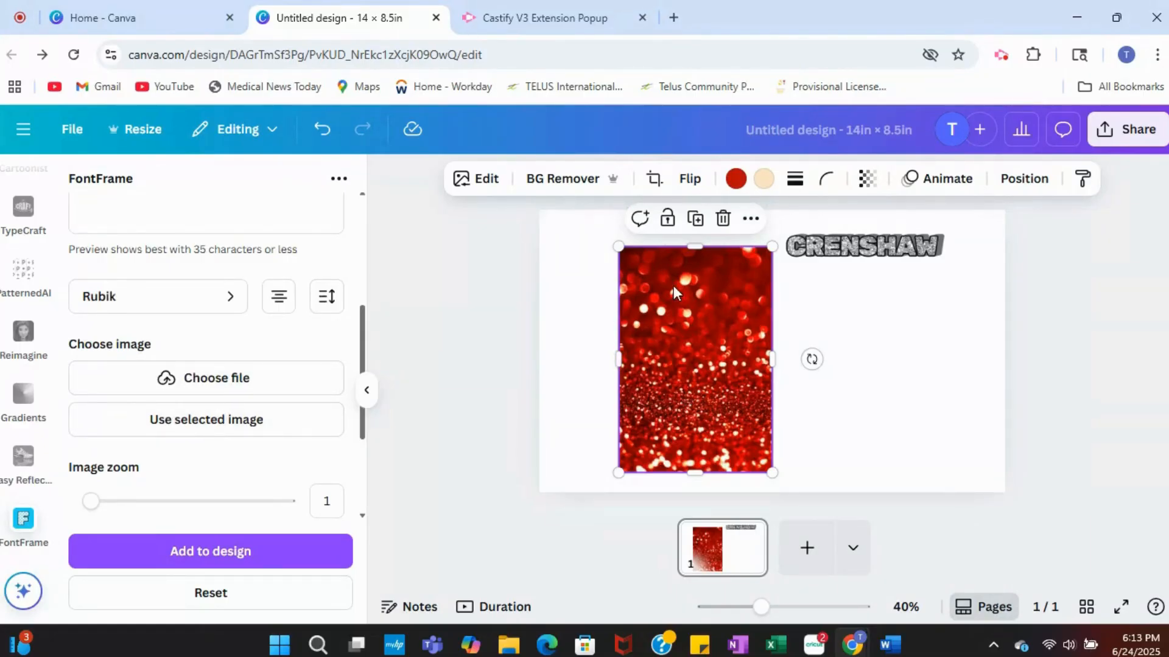
{"action": "left_click", "coordinate": [216, 428]}
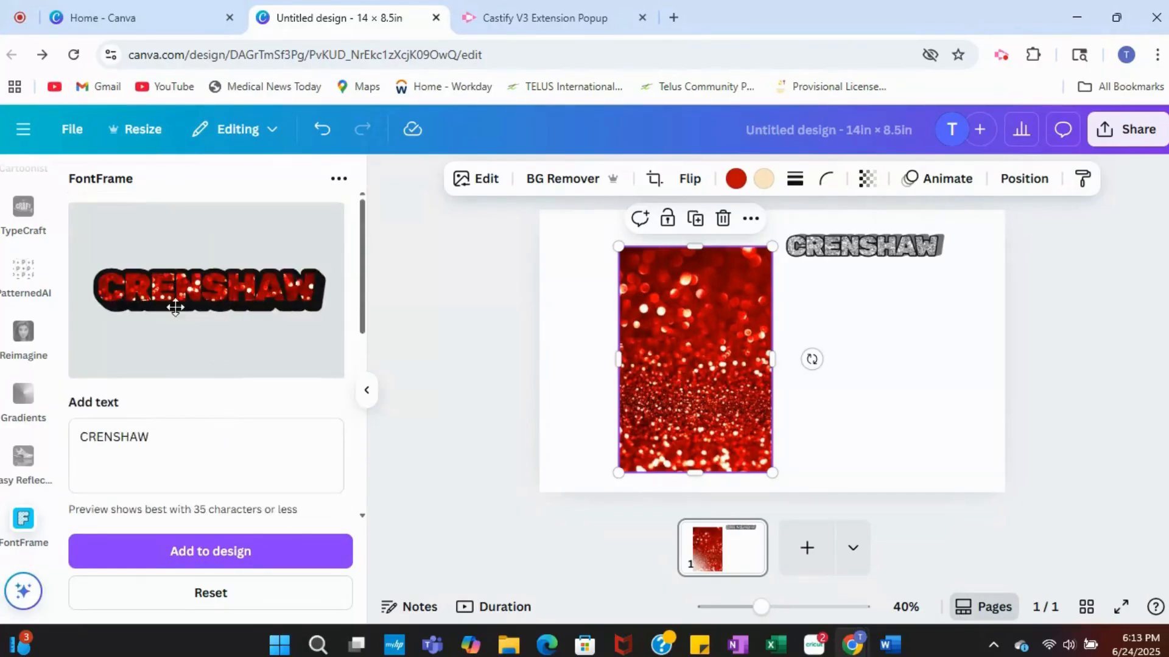
Step: Move the red glitter photo to the page's right side and add the red CRENSHAW lettering in the space left of it
{"action": "left_click_drag", "start_coordinate": [645, 383], "coordinate": [897, 408]}
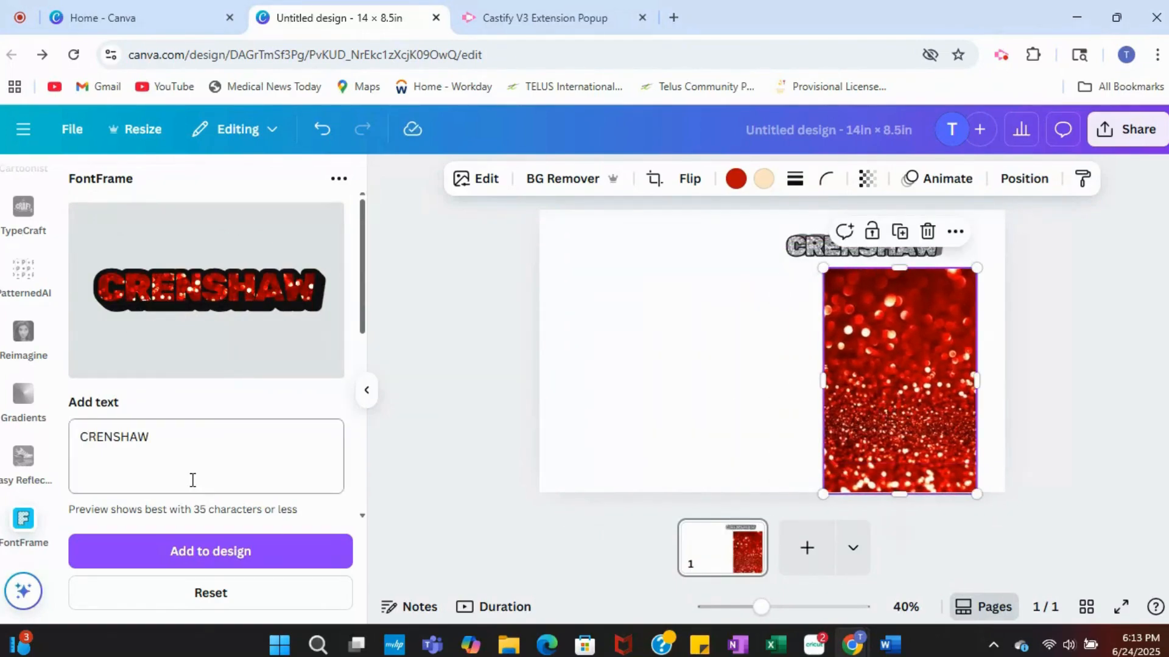
{"action": "left_click", "coordinate": [208, 552]}
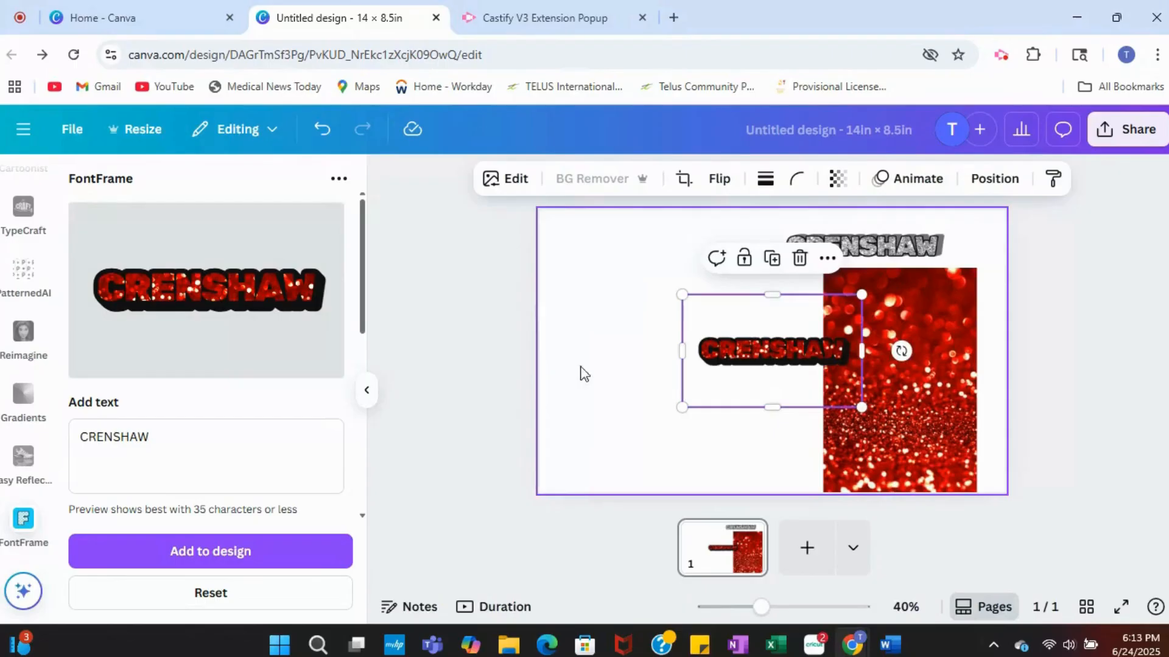
{"action": "left_click_drag", "start_coordinate": [738, 357], "coordinate": [643, 362]}
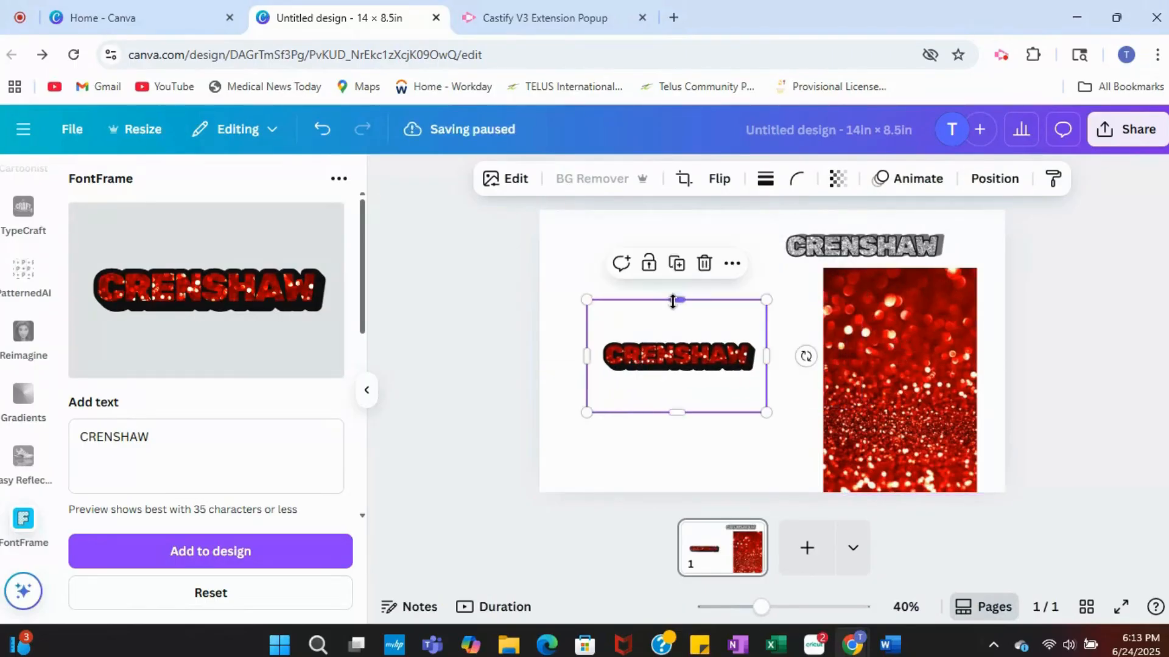
Step: Crop the blank space around the red CRENSHAW lettering and enlarge it up to the glitter photo's edge
{"action": "left_click_drag", "start_coordinate": [673, 300], "coordinate": [673, 331]}
{"action": "left_click_drag", "start_coordinate": [678, 412], "coordinate": [674, 380]}
{"action": "left_click_drag", "start_coordinate": [588, 356], "coordinate": [597, 356]}
{"action": "left_click_drag", "start_coordinate": [760, 353], "coordinate": [816, 398]}
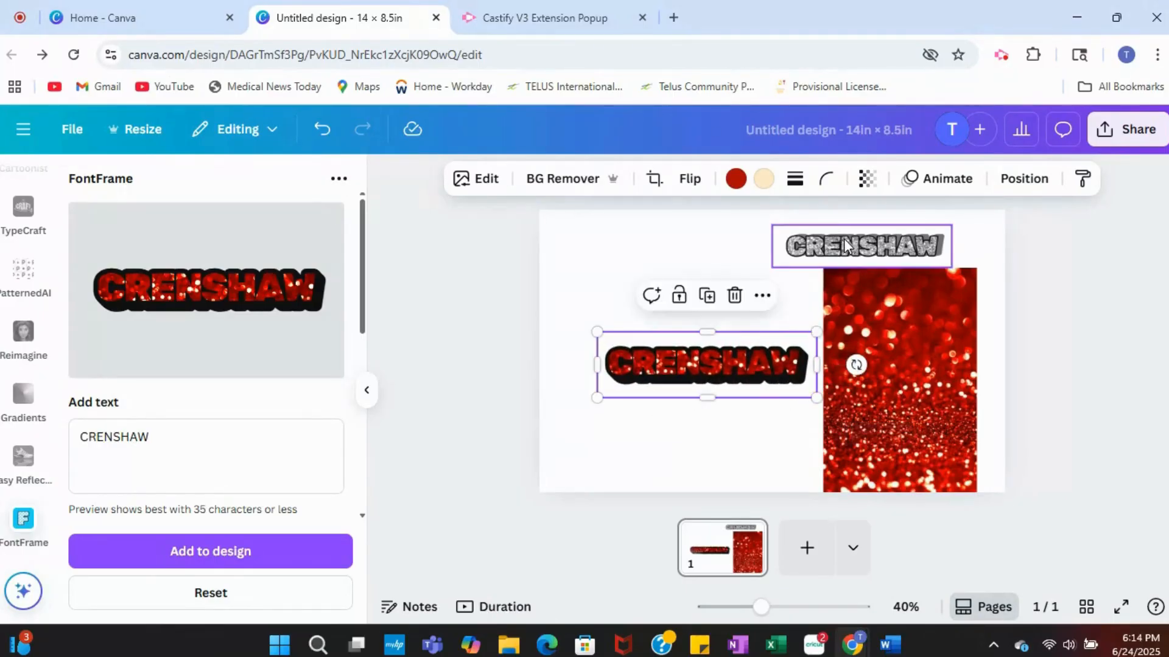
Step: Move the silver CRENSHAW lettering above the red lettering and crop its blank side margins
{"action": "left_click_drag", "start_coordinate": [840, 238], "coordinate": [666, 251]}
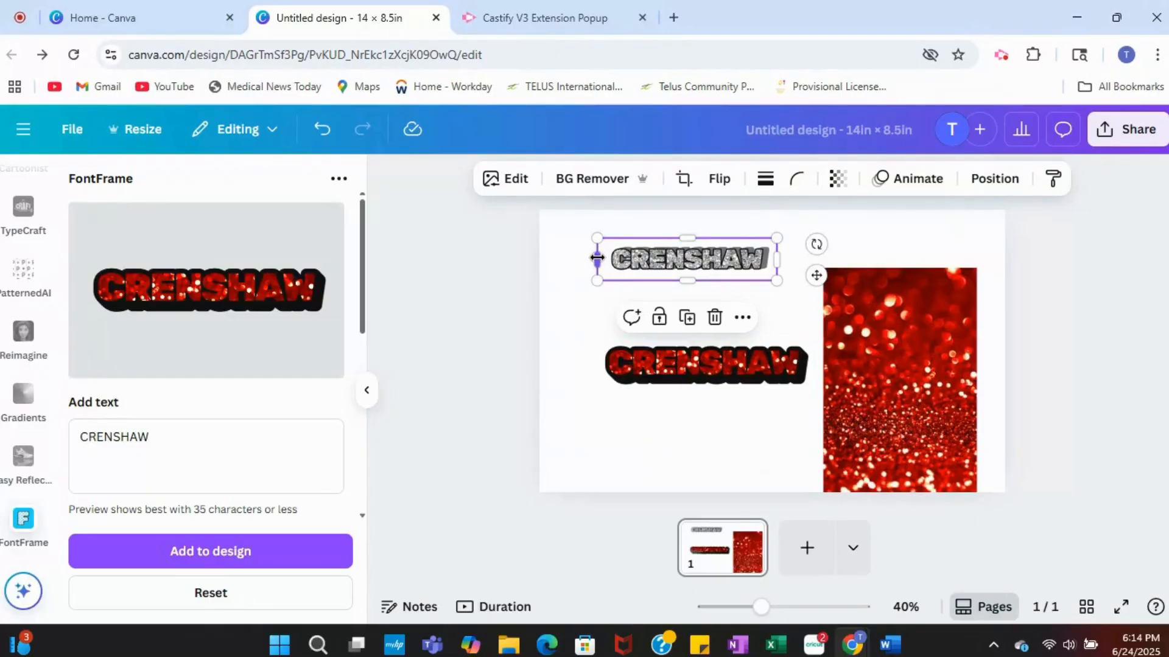
{"action": "left_click_drag", "start_coordinate": [597, 258], "coordinate": [607, 258]}
{"action": "left_click_drag", "start_coordinate": [776, 258], "coordinate": [771, 259]}
Step: Delete the red glitter photo, then enlarge the silver CRENSHAW lettering and centre it near the top of the page
{"action": "left_click", "coordinate": [898, 434]}
{"action": "key", "text": "Delete"}
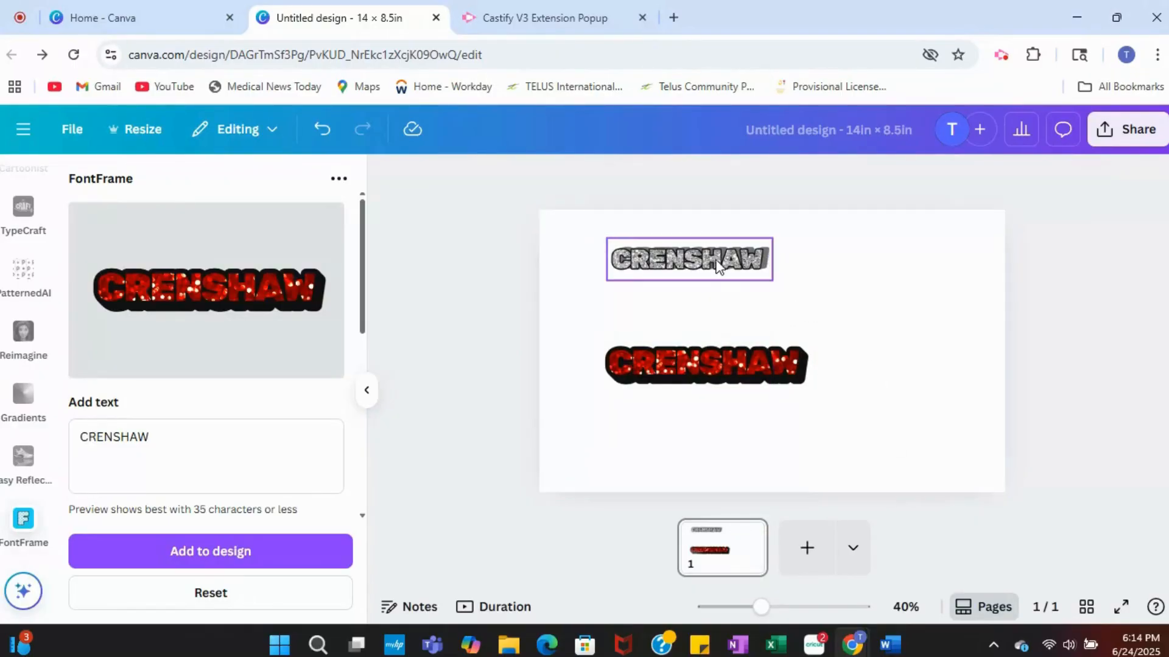
{"action": "left_click", "coordinate": [771, 276]}
{"action": "left_click_drag", "start_coordinate": [772, 281], "coordinate": [931, 313]}
{"action": "left_click", "coordinate": [931, 313]}
{"action": "left_click_drag", "start_coordinate": [820, 305], "coordinate": [819, 277]}
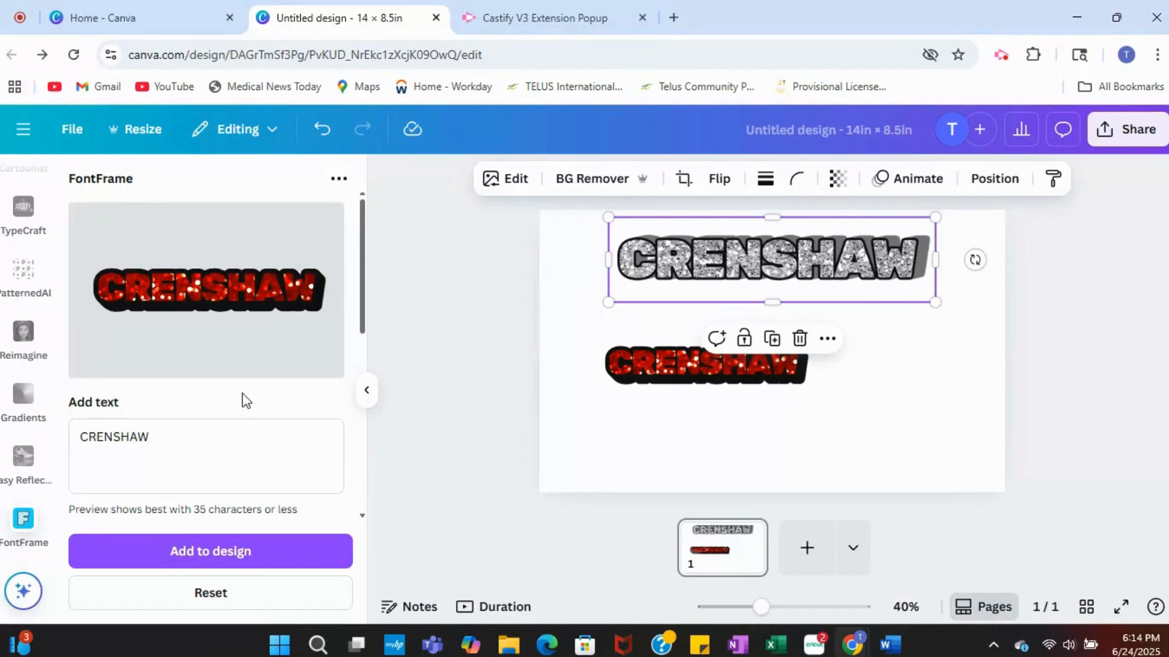
Step: Set the FontFrame outline's border weight to 17
{"action": "scroll", "coordinate": [243, 399], "scroll_direction": "down", "scroll_amount": 6}
{"action": "scroll", "coordinate": [246, 401], "scroll_direction": "down", "scroll_amount": 2}
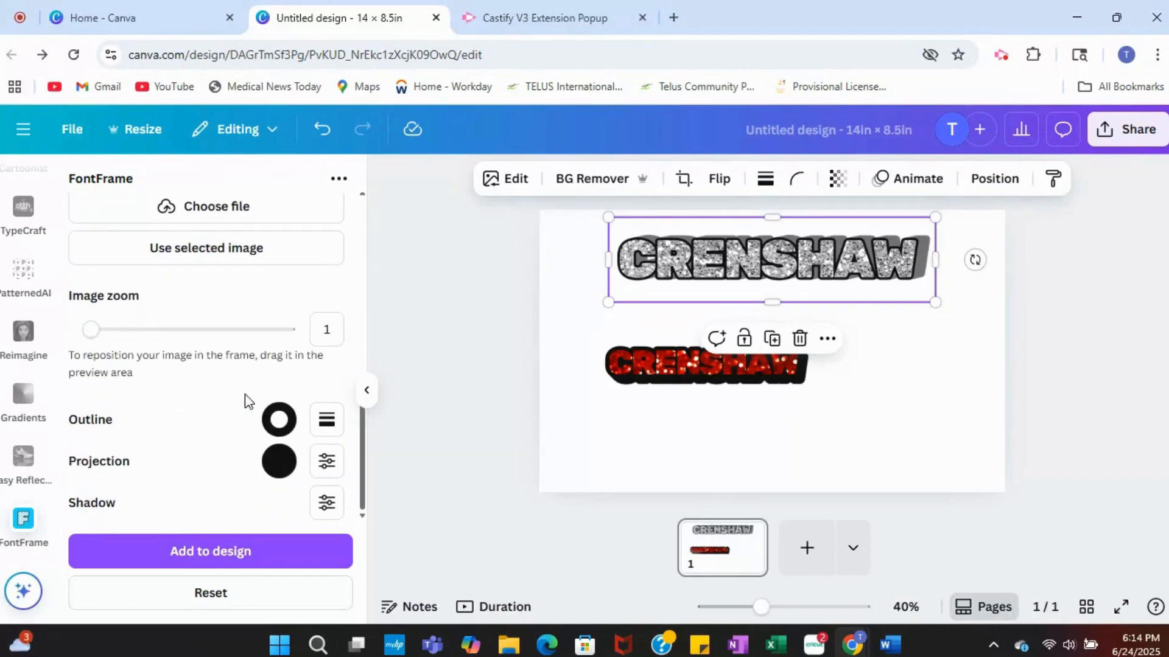
{"action": "left_click", "coordinate": [327, 426]}
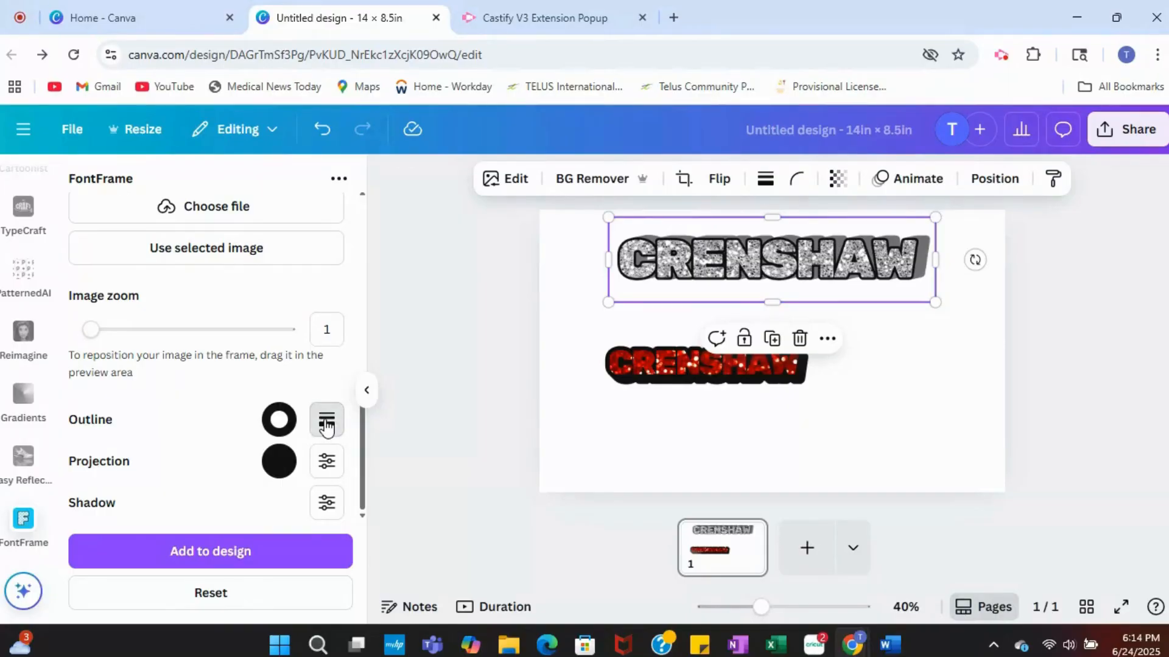
{"action": "left_click_drag", "start_coordinate": [229, 507], "coordinate": [173, 505]}
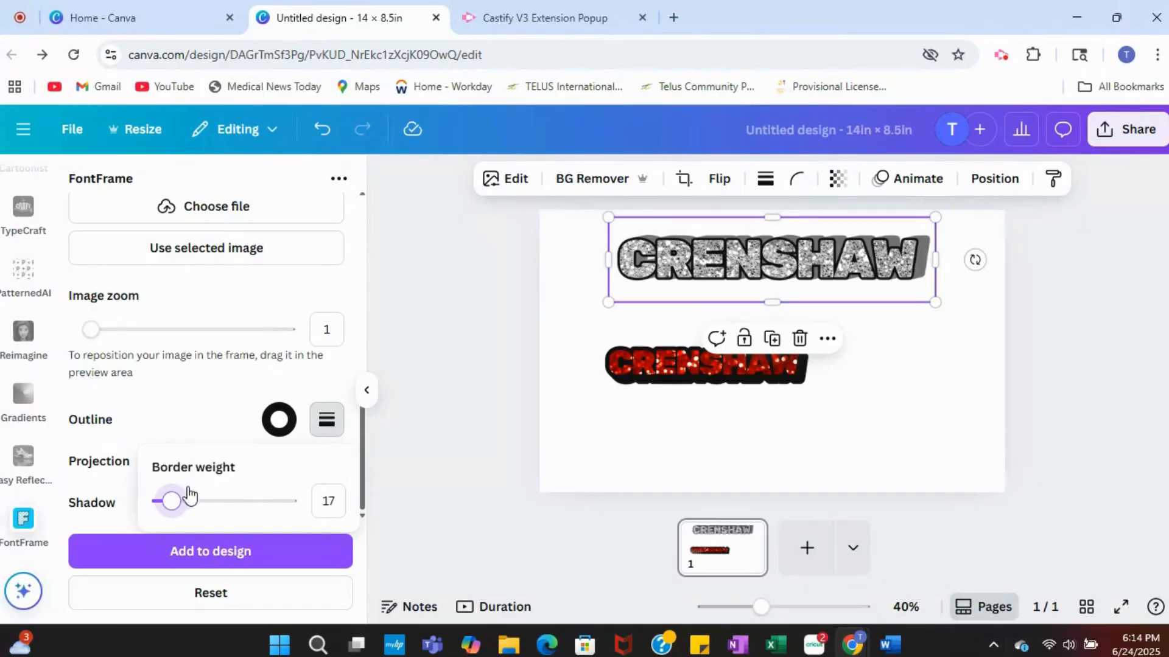
{"action": "scroll", "coordinate": [242, 401], "scroll_direction": "up", "scroll_amount": 8}
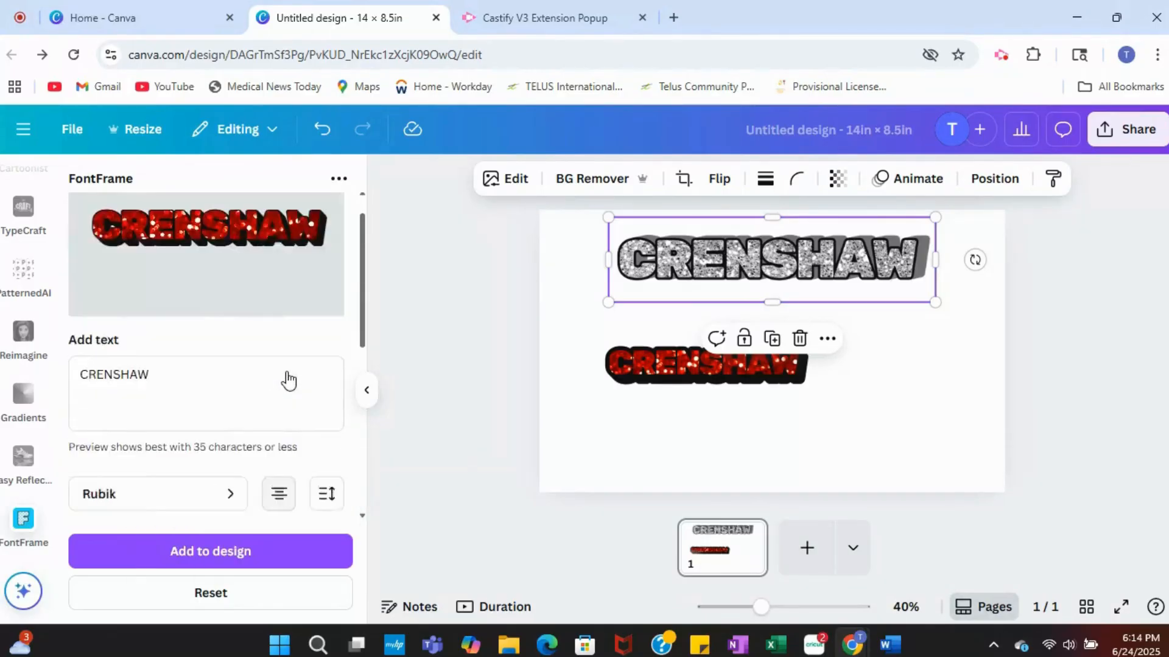
{"action": "scroll", "coordinate": [253, 353], "scroll_direction": "down", "scroll_amount": 8}
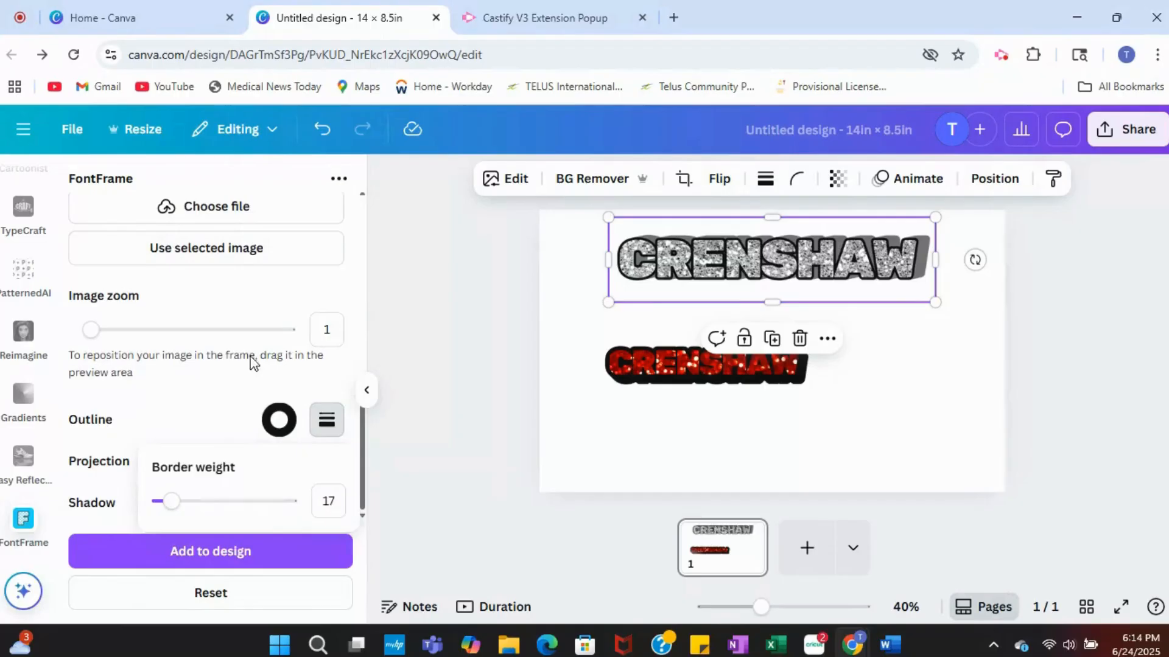
Step: Add the red lettering with the thinner outline at the page's lower right and crop the blank space around it
{"action": "left_click", "coordinate": [210, 551]}
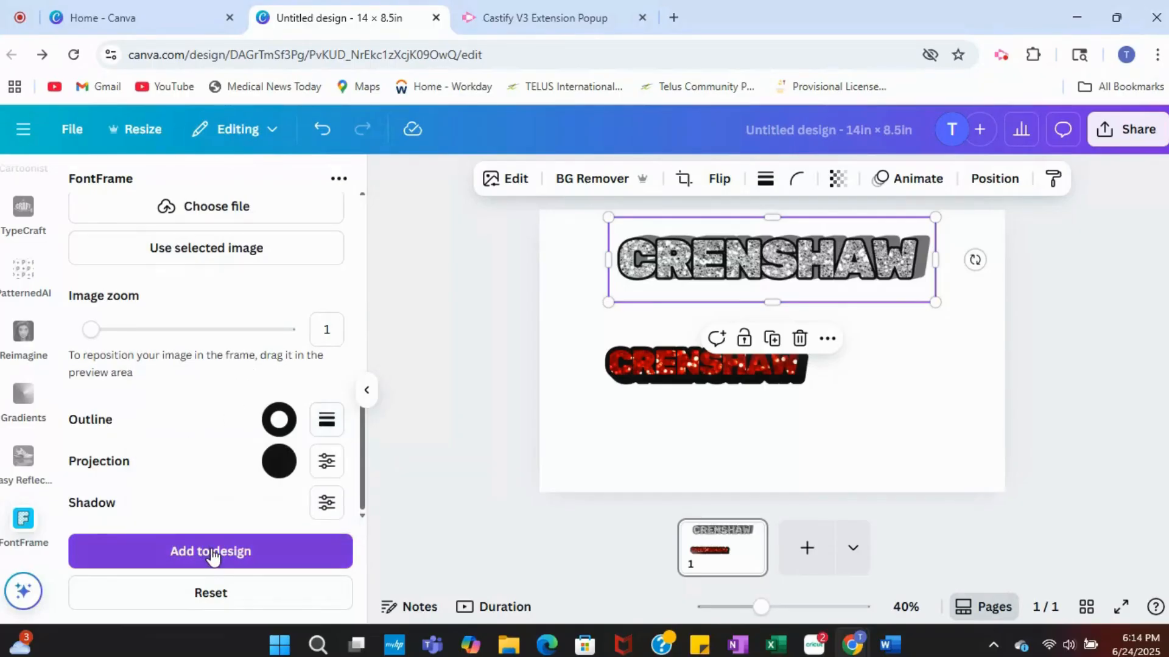
{"action": "left_click_drag", "start_coordinate": [841, 366], "coordinate": [911, 432]}
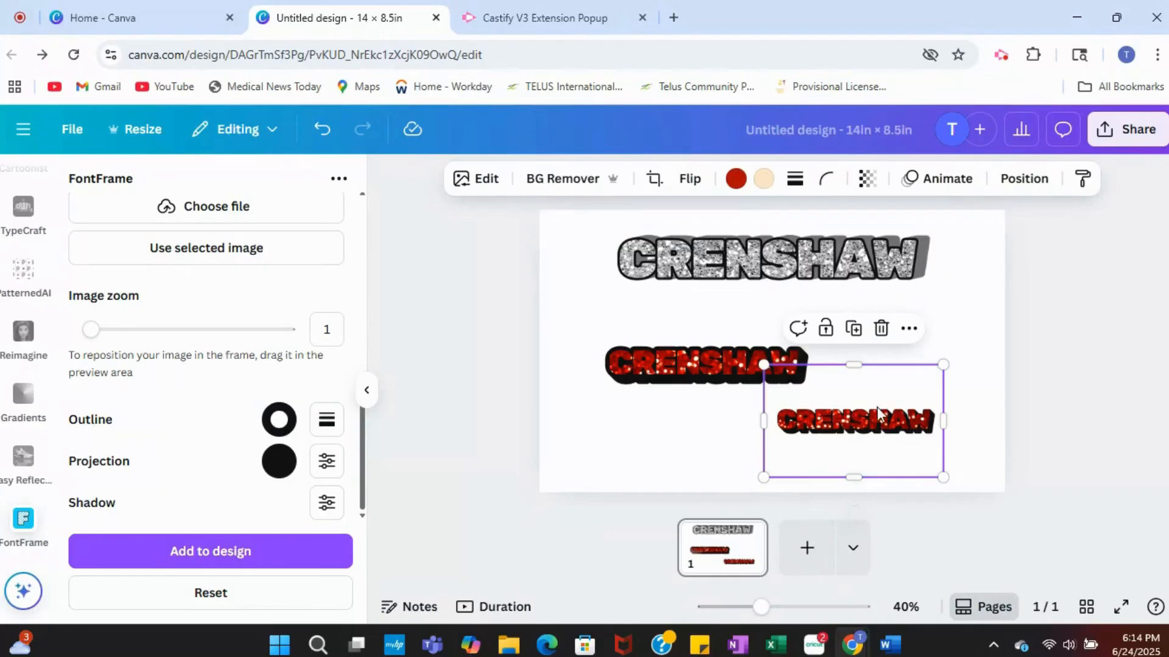
{"action": "left_click_drag", "start_coordinate": [854, 365], "coordinate": [854, 398]}
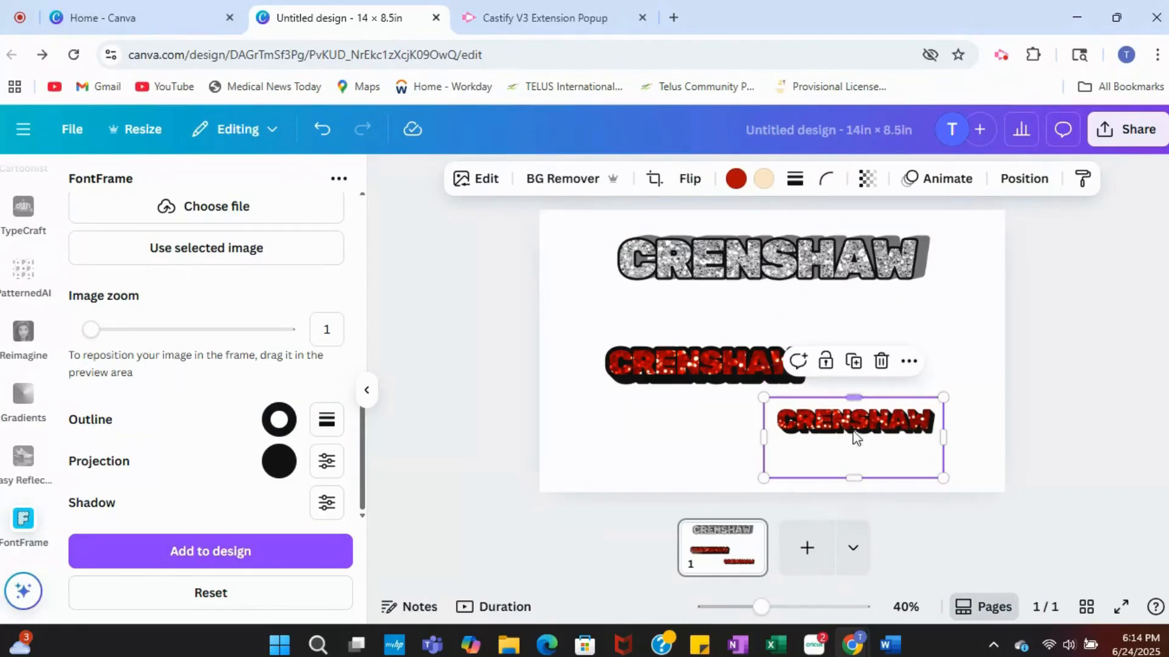
{"action": "left_click_drag", "start_coordinate": [854, 478], "coordinate": [854, 445]}
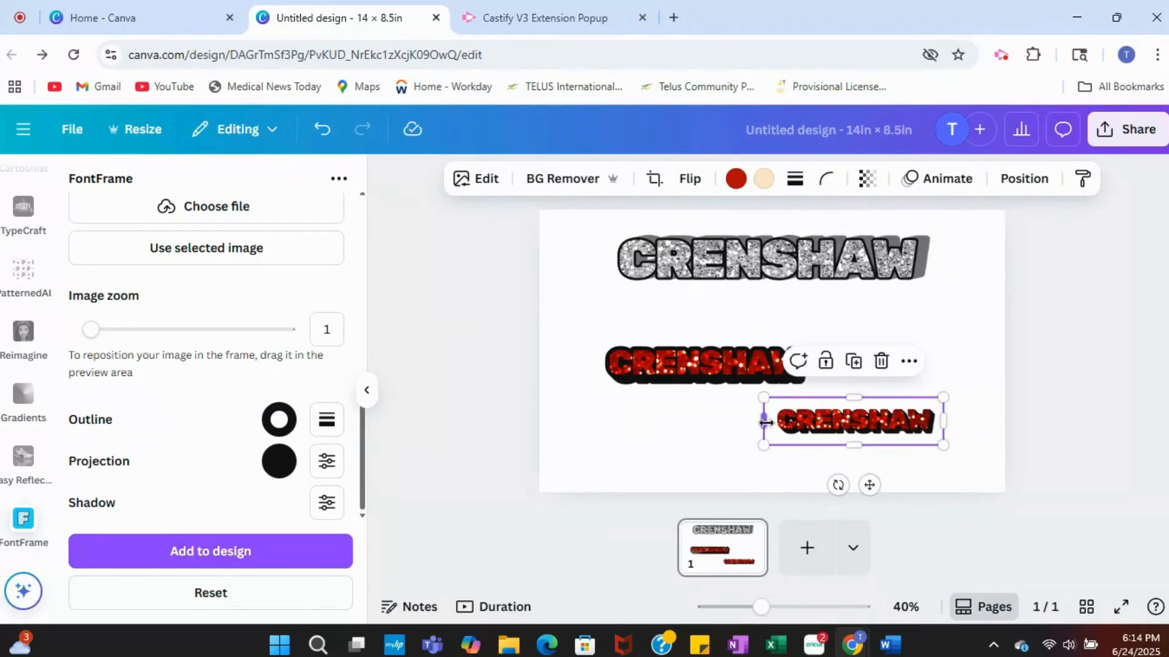
{"action": "left_click_drag", "start_coordinate": [765, 421], "coordinate": [768, 421]}
Step: Enlarge the thinner-outlined red CRENSHAW lettering across the lower part of the page
{"action": "left_click", "coordinate": [808, 255]}
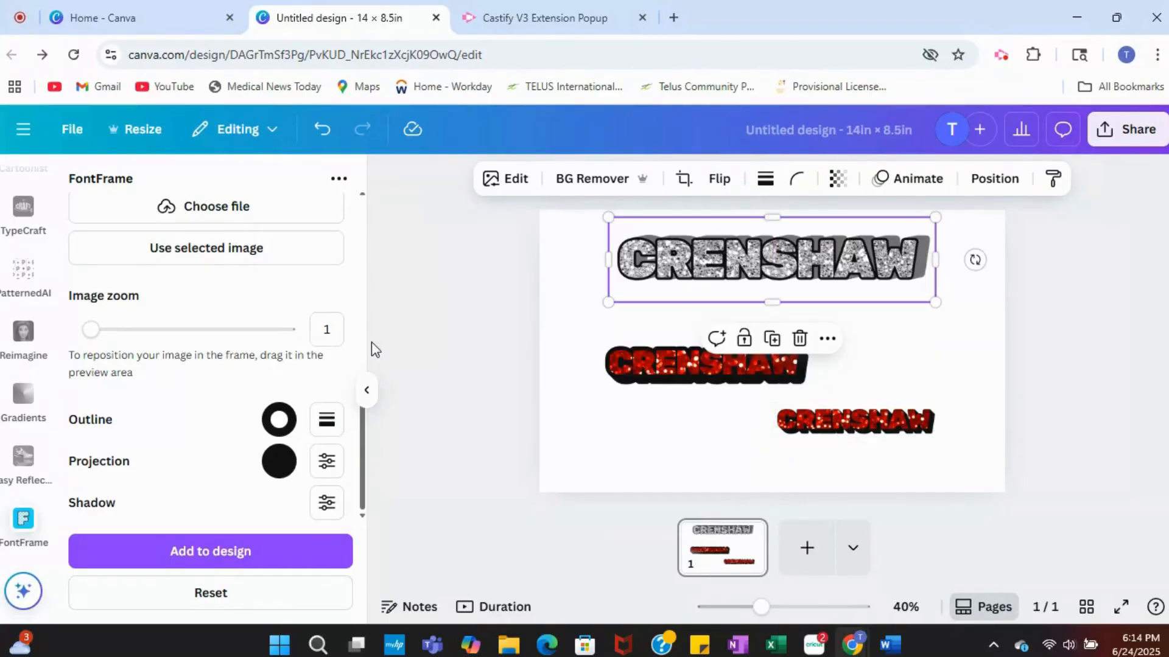
{"action": "scroll", "coordinate": [217, 290], "scroll_direction": "up", "scroll_amount": 7}
{"action": "scroll", "coordinate": [216, 290], "scroll_direction": "down", "scroll_amount": 7}
{"action": "scroll", "coordinate": [159, 329], "scroll_direction": "up", "scroll_amount": 7}
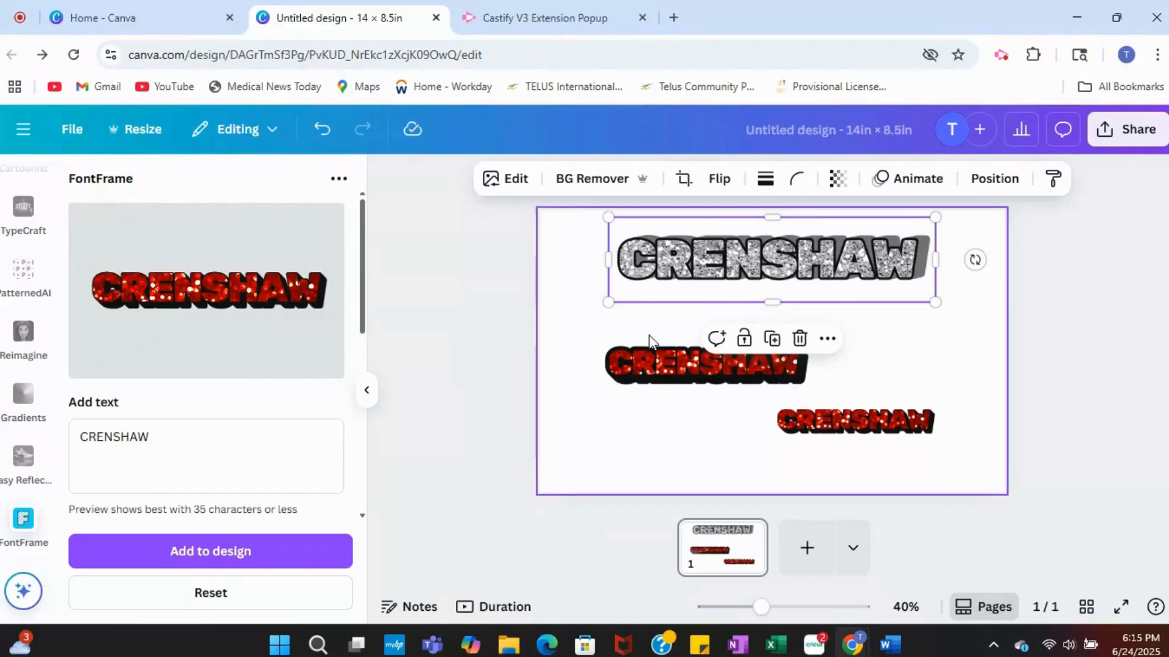
{"action": "left_click", "coordinate": [832, 433]}
{"action": "left_click_drag", "start_coordinate": [771, 446], "coordinate": [638, 466]}
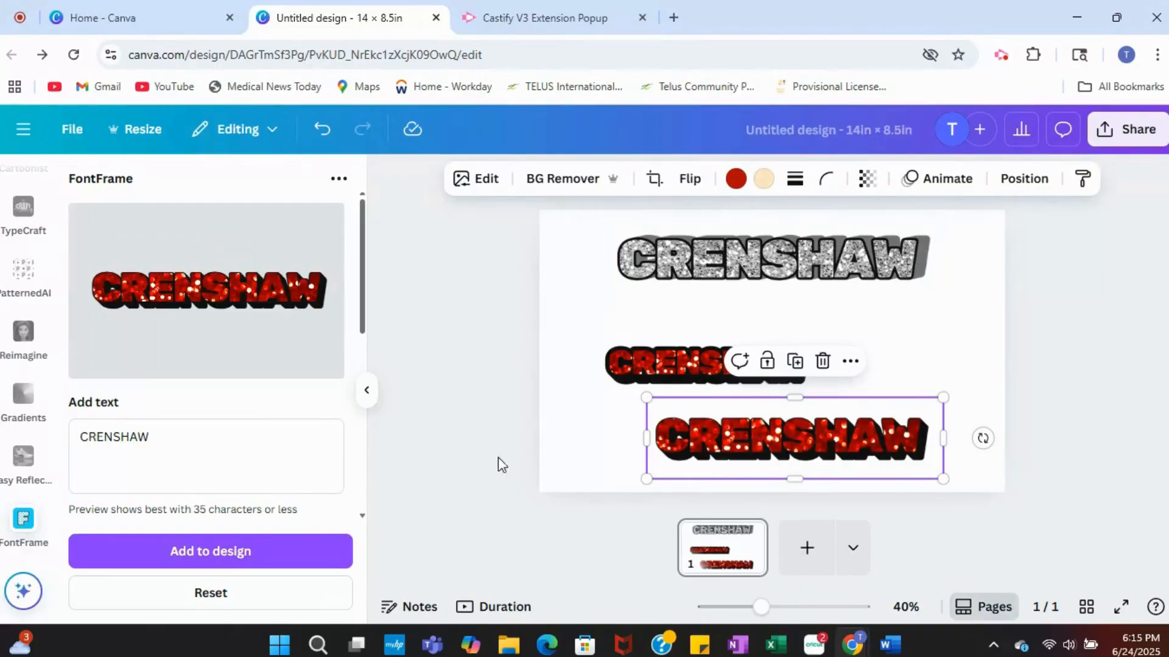
Step: Use the silver glitter CRENSHAW lettering on the page as the fill image for the FontFrame text
{"action": "scroll", "coordinate": [235, 444], "scroll_direction": "down", "scroll_amount": 6}
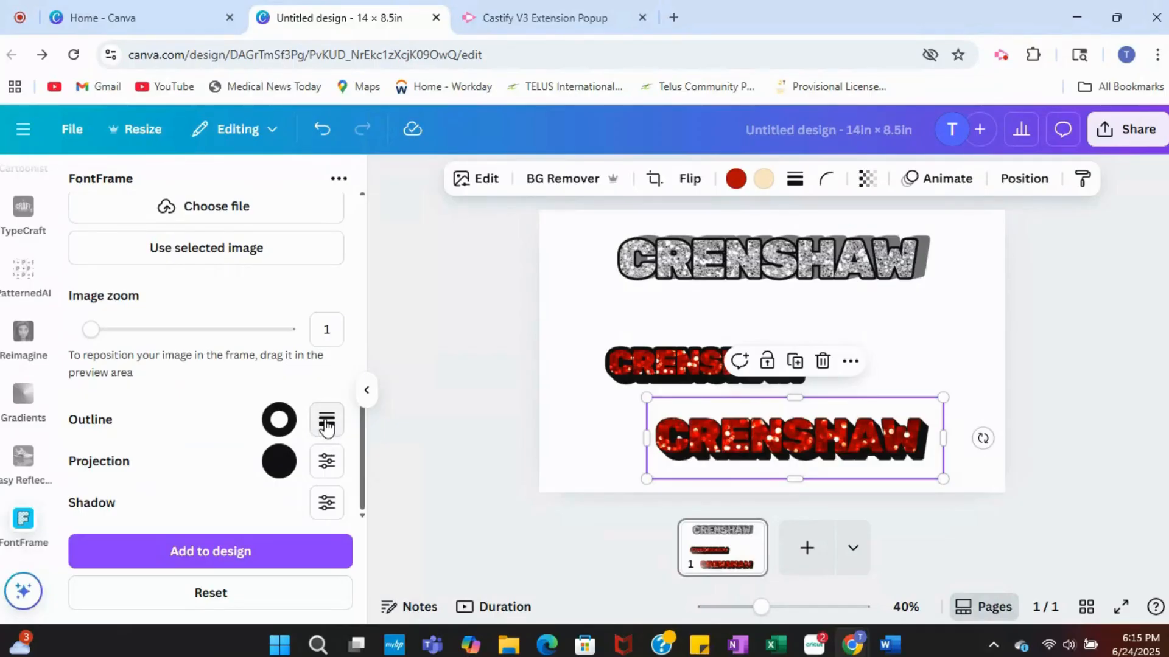
{"action": "left_click", "coordinate": [326, 426]}
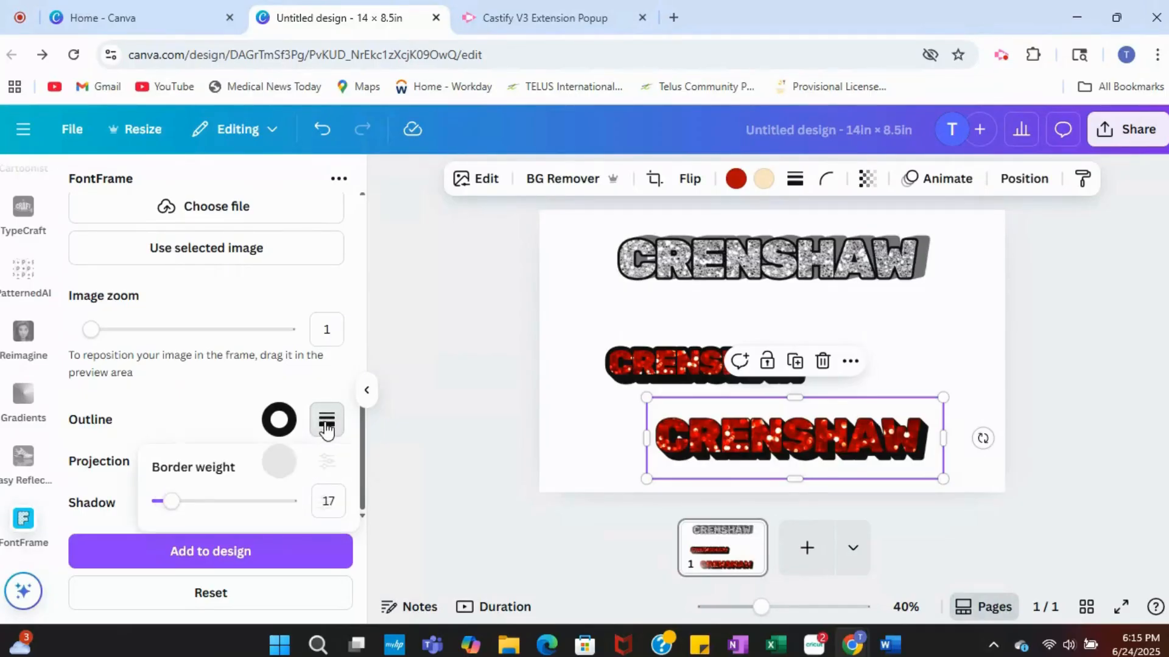
{"action": "left_click", "coordinate": [700, 256]}
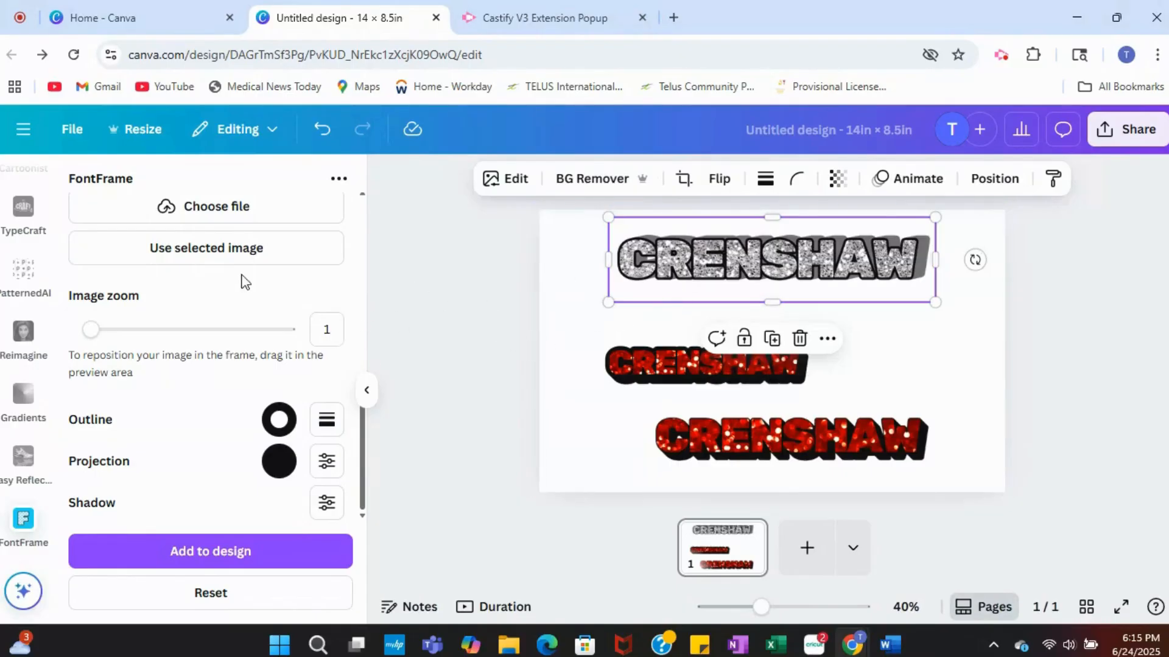
{"action": "left_click", "coordinate": [205, 249]}
{"action": "scroll", "coordinate": [188, 299], "scroll_direction": "down", "scroll_amount": 4}
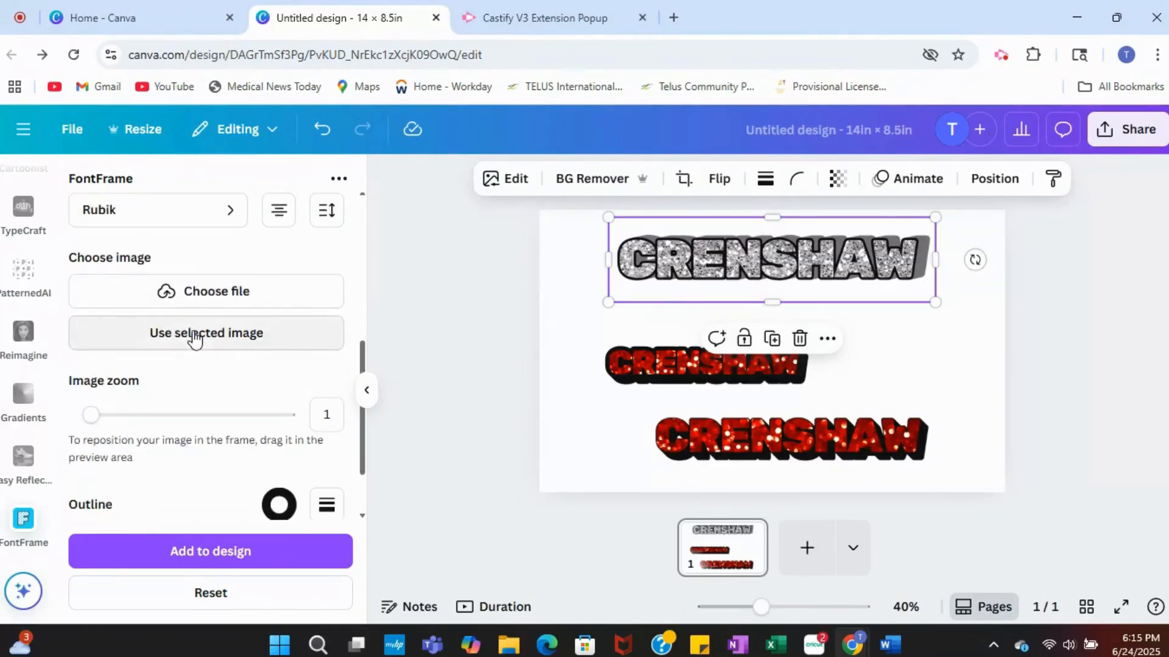
{"action": "left_click", "coordinate": [194, 336]}
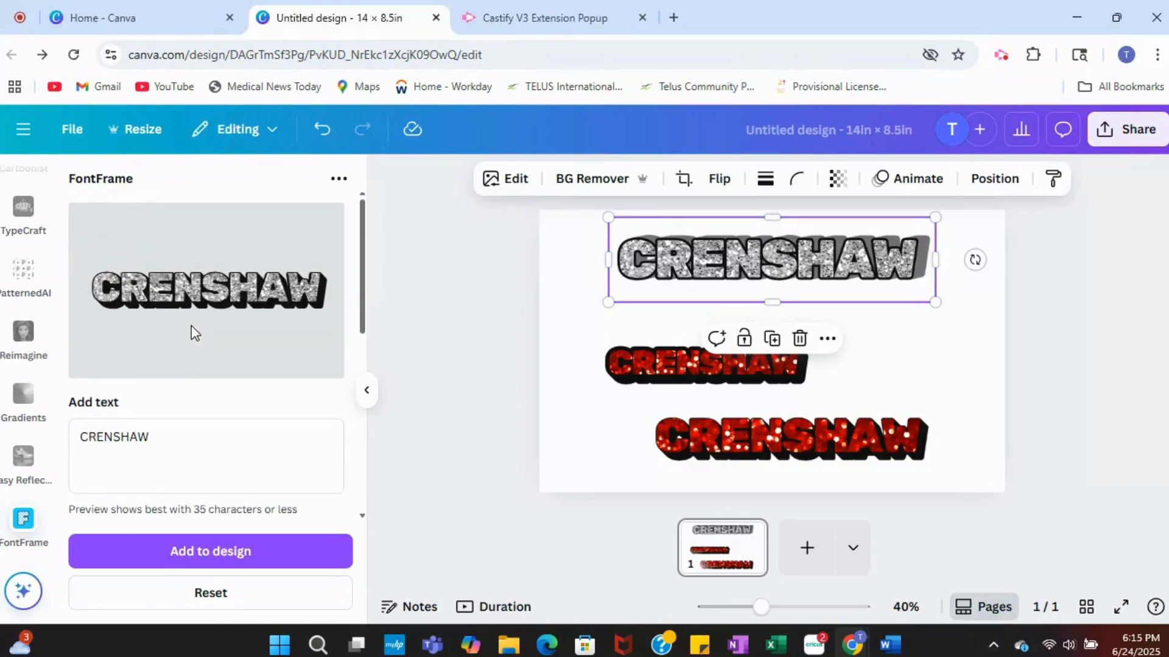
Step: Add the new silver lettering with outline weight 17 to the page and crop the blank space above and below it
{"action": "scroll", "coordinate": [257, 324], "scroll_direction": "down", "scroll_amount": 5}
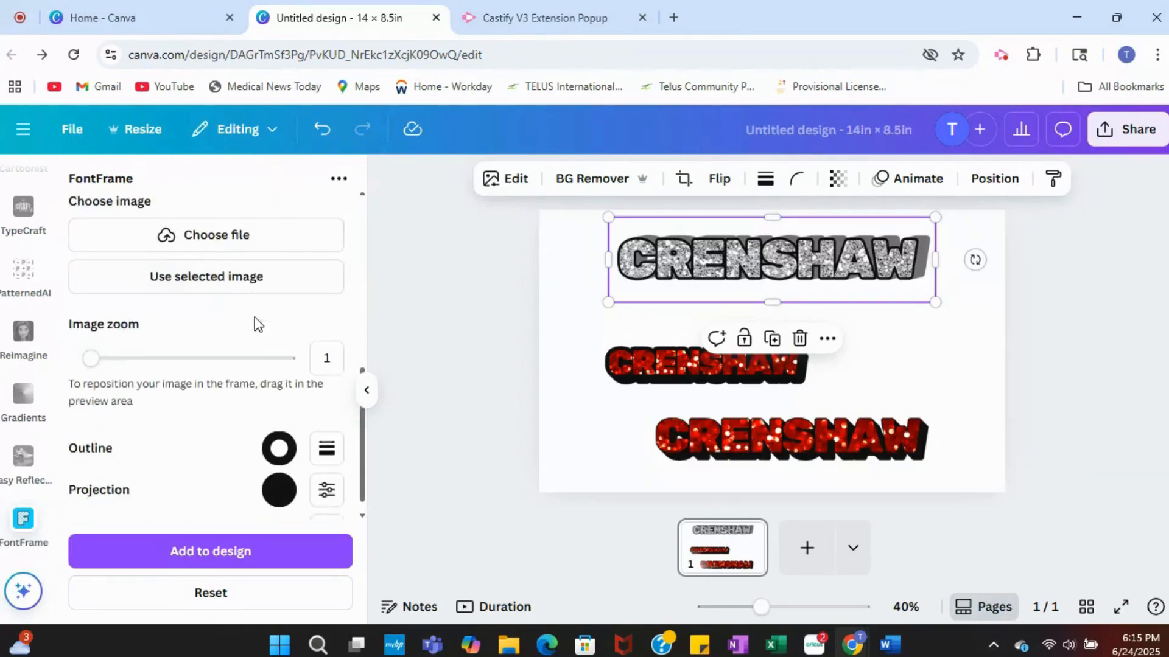
{"action": "scroll", "coordinate": [256, 324], "scroll_direction": "down", "scroll_amount": 1}
{"action": "left_click", "coordinate": [326, 419]}
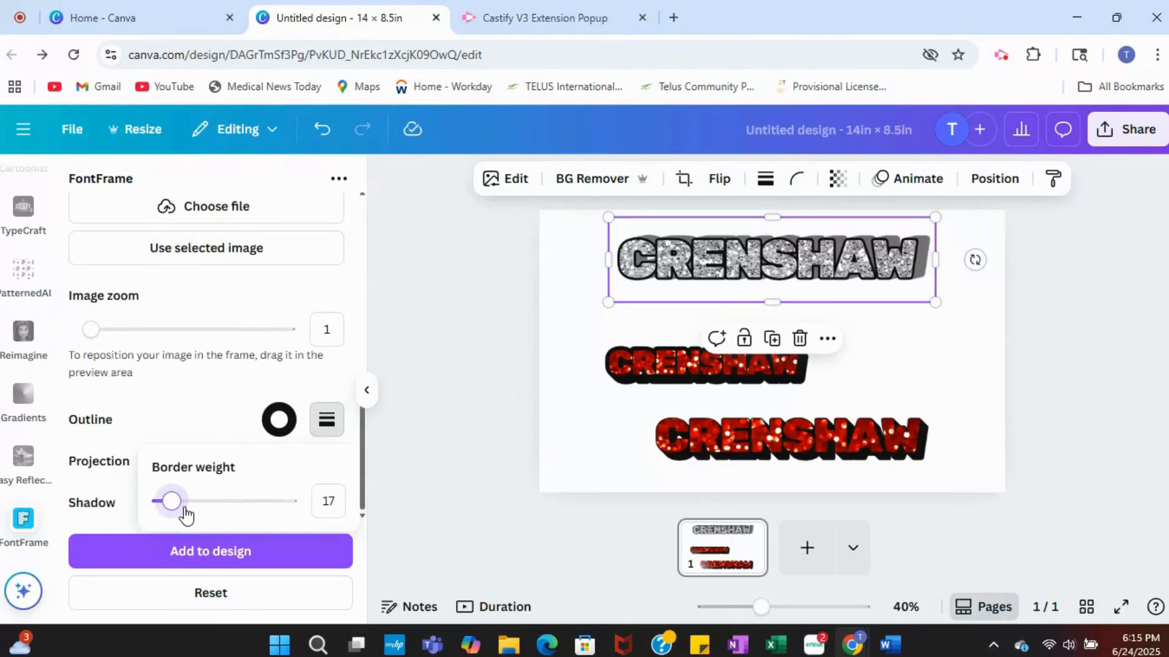
{"action": "left_click", "coordinate": [214, 553]}
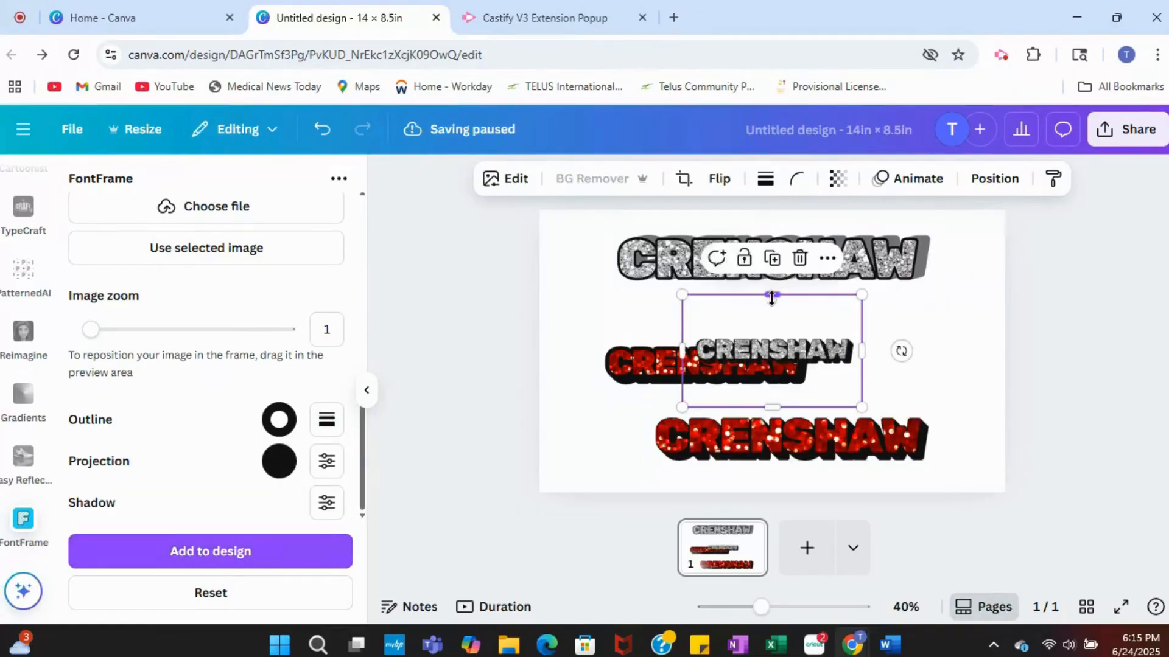
{"action": "left_click_drag", "start_coordinate": [771, 296], "coordinate": [771, 332]}
{"action": "left_click_drag", "start_coordinate": [771, 406], "coordinate": [772, 368]}
Step: Move the smaller red lettering down, then enlarge the new silver lettering and centre it beneath the upper silver one
{"action": "left_click_drag", "start_coordinate": [621, 363], "coordinate": [596, 394]}
{"action": "left_click_drag", "start_coordinate": [828, 342], "coordinate": [855, 308]}
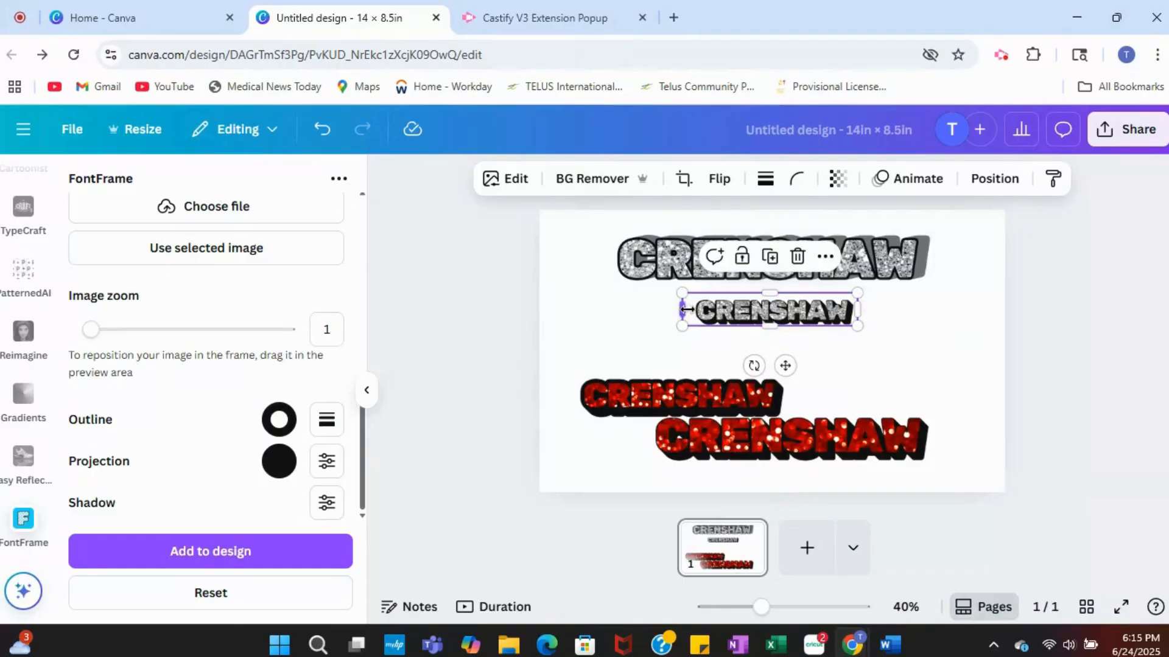
{"action": "left_click_drag", "start_coordinate": [686, 310], "coordinate": [607, 339]}
{"action": "left_click_drag", "start_coordinate": [858, 294], "coordinate": [899, 285]}
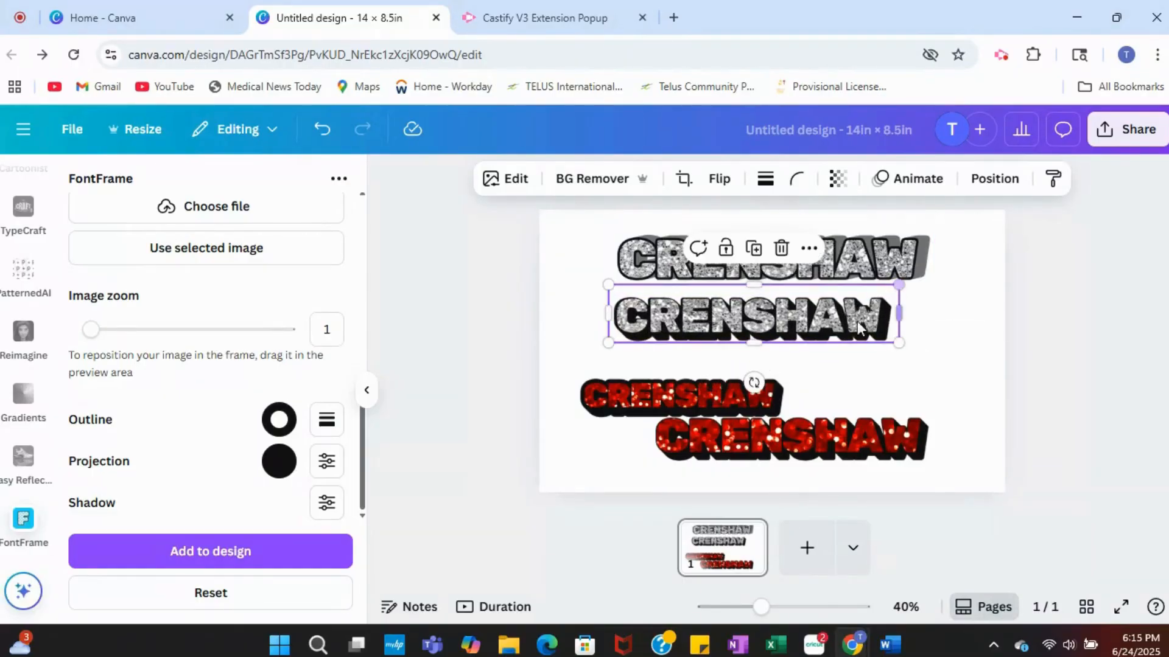
{"action": "left_click_drag", "start_coordinate": [837, 326], "coordinate": [865, 327]}
{"action": "left_click_drag", "start_coordinate": [706, 333], "coordinate": [697, 334]}
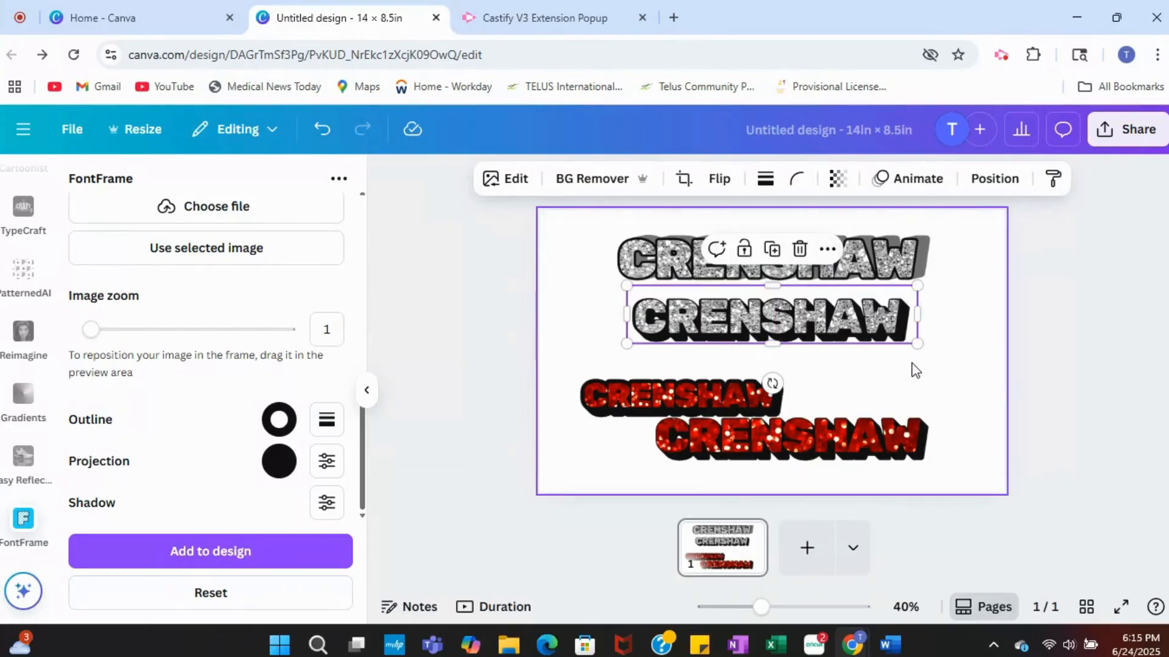
{"action": "left_click", "coordinate": [974, 359]}
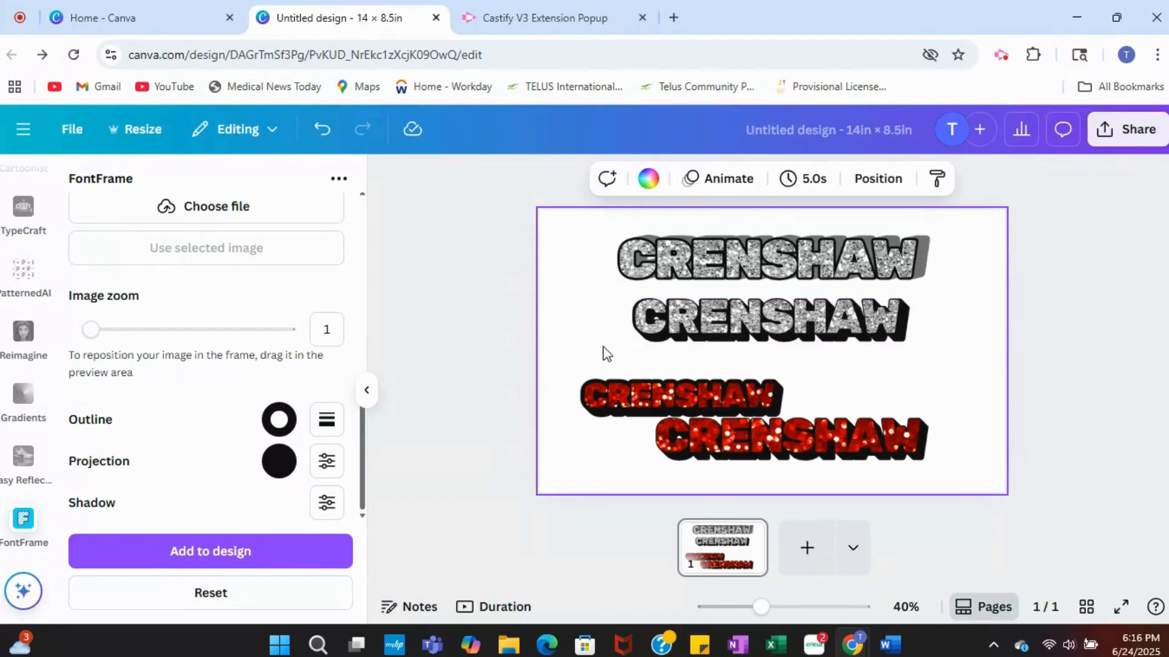
Step: Add a second page and move both red CRENSHAW letterings from page 1 onto it
{"action": "left_click", "coordinate": [664, 326]}
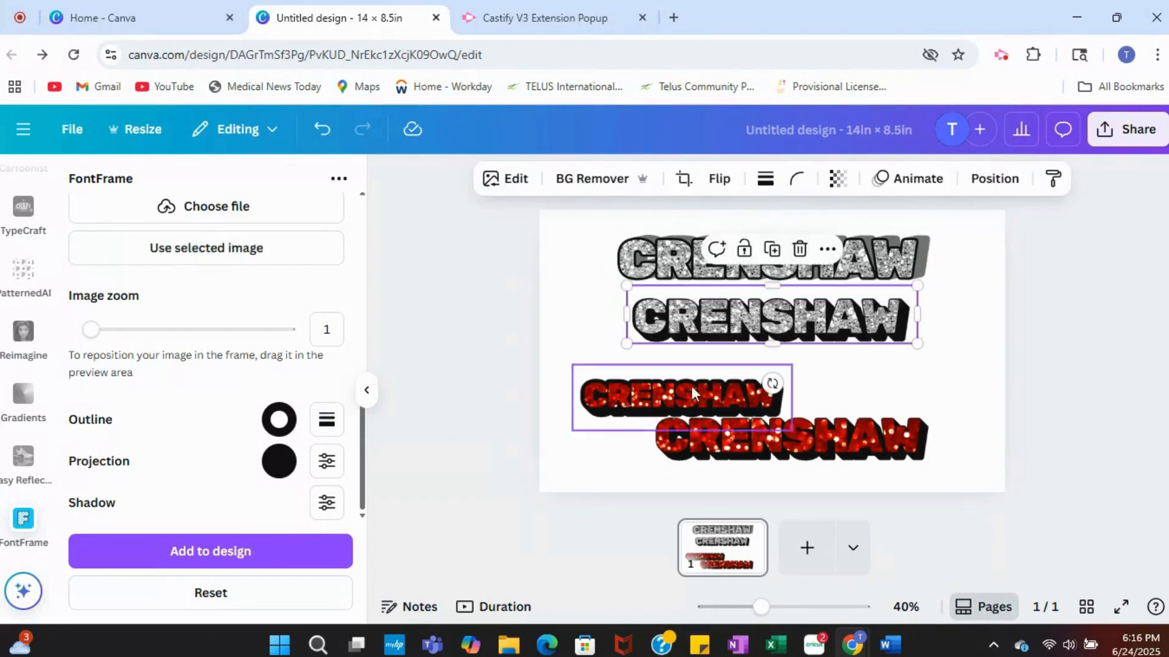
{"action": "left_click", "coordinate": [807, 547]}
{"action": "left_click", "coordinate": [666, 566]}
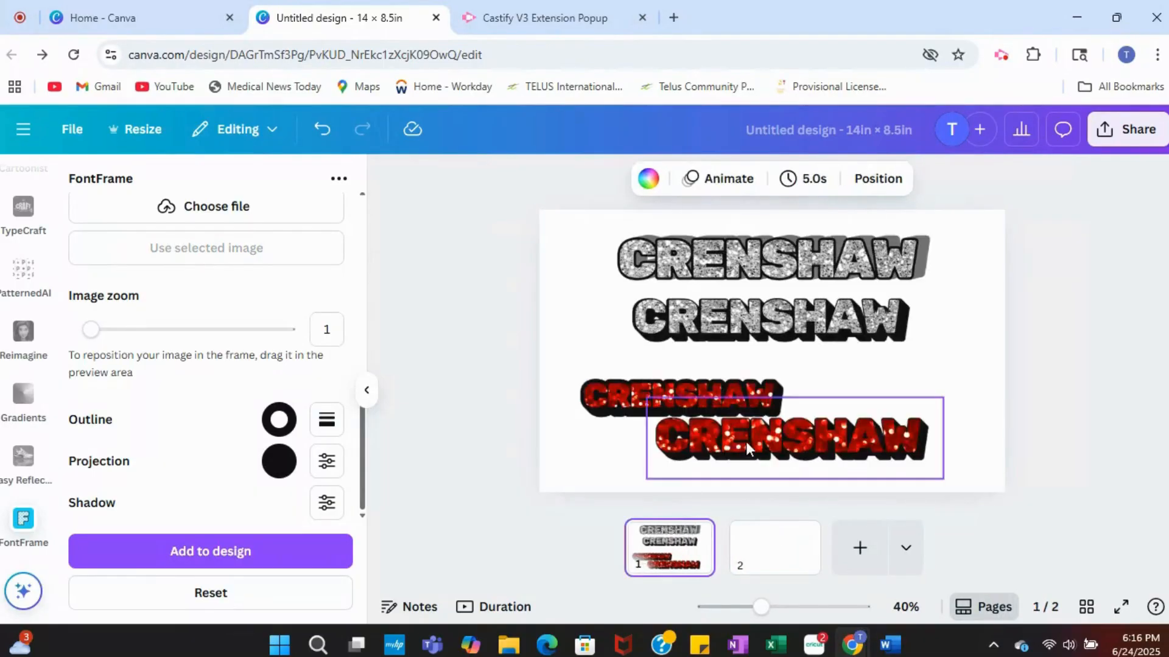
{"action": "left_click_drag", "start_coordinate": [747, 441], "coordinate": [774, 551]}
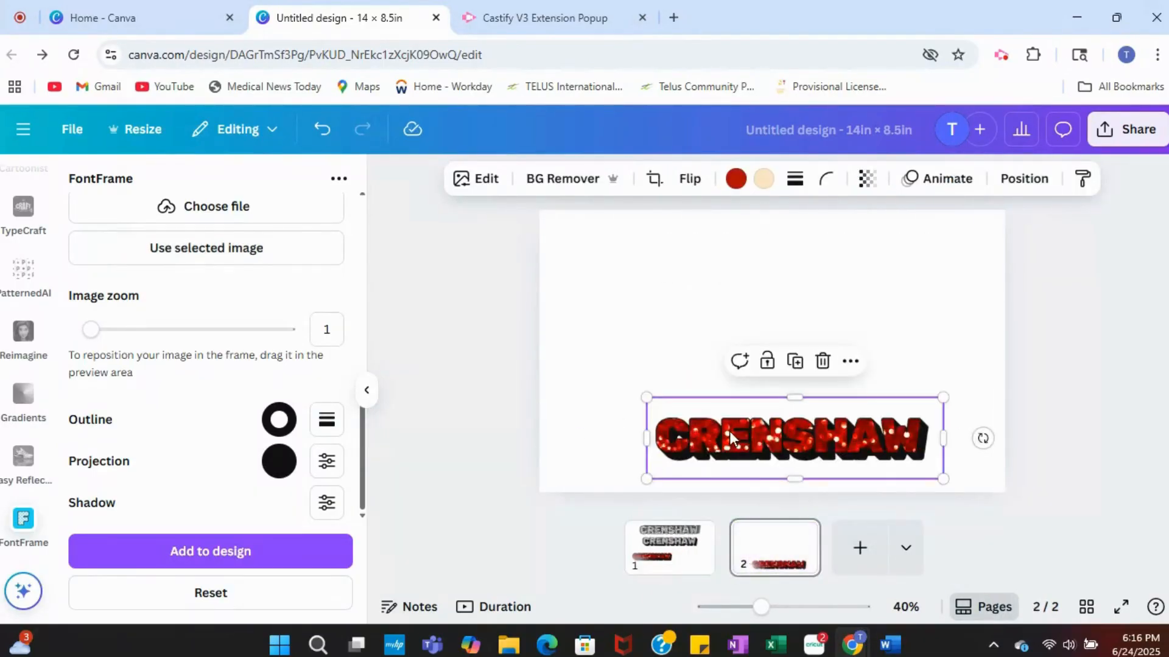
{"action": "left_click_drag", "start_coordinate": [729, 431], "coordinate": [763, 556]}
{"action": "key", "text": "ctrl+z"}
{"action": "left_click_drag", "start_coordinate": [670, 397], "coordinate": [775, 529]}
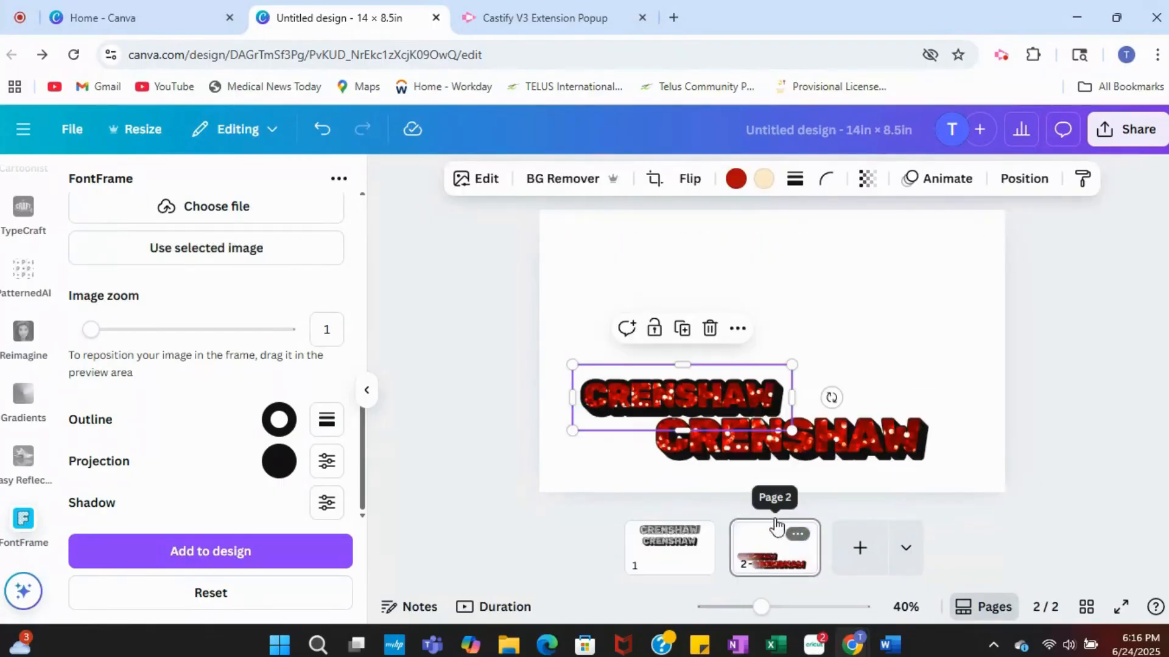
Step: On page 1, rearrange the two silver letterings and delete the one with the grey projection
{"action": "left_click", "coordinate": [692, 550]}
{"action": "left_click", "coordinate": [786, 317]}
{"action": "left_click_drag", "start_coordinate": [786, 316], "coordinate": [789, 415]}
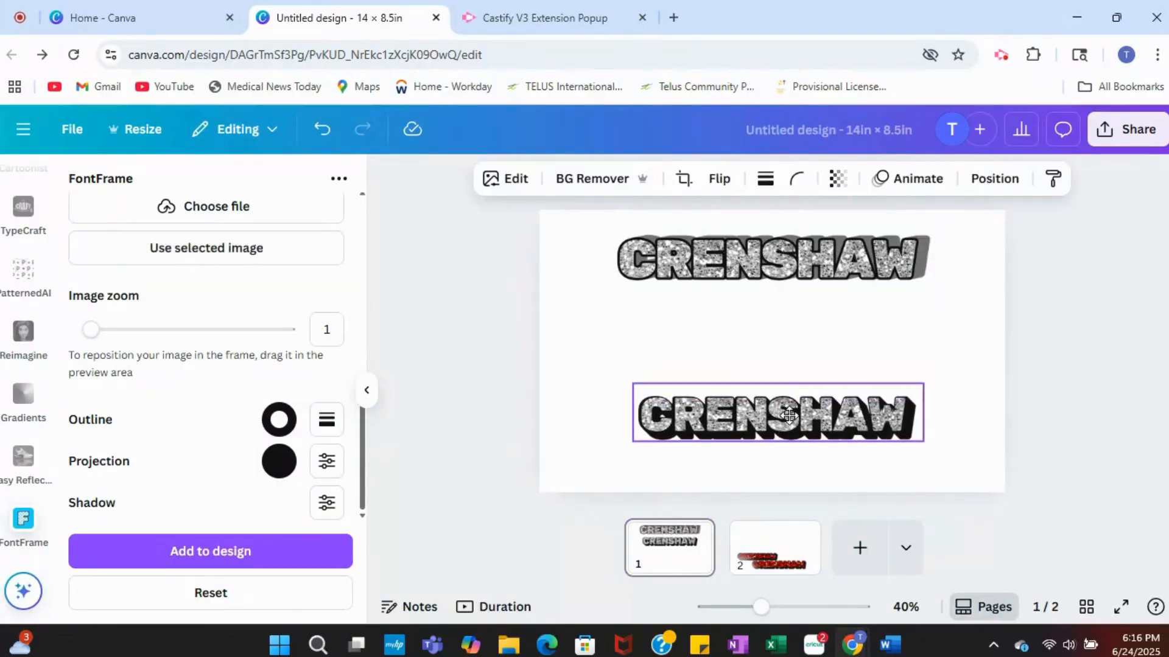
{"action": "left_click_drag", "start_coordinate": [774, 248], "coordinate": [776, 286]}
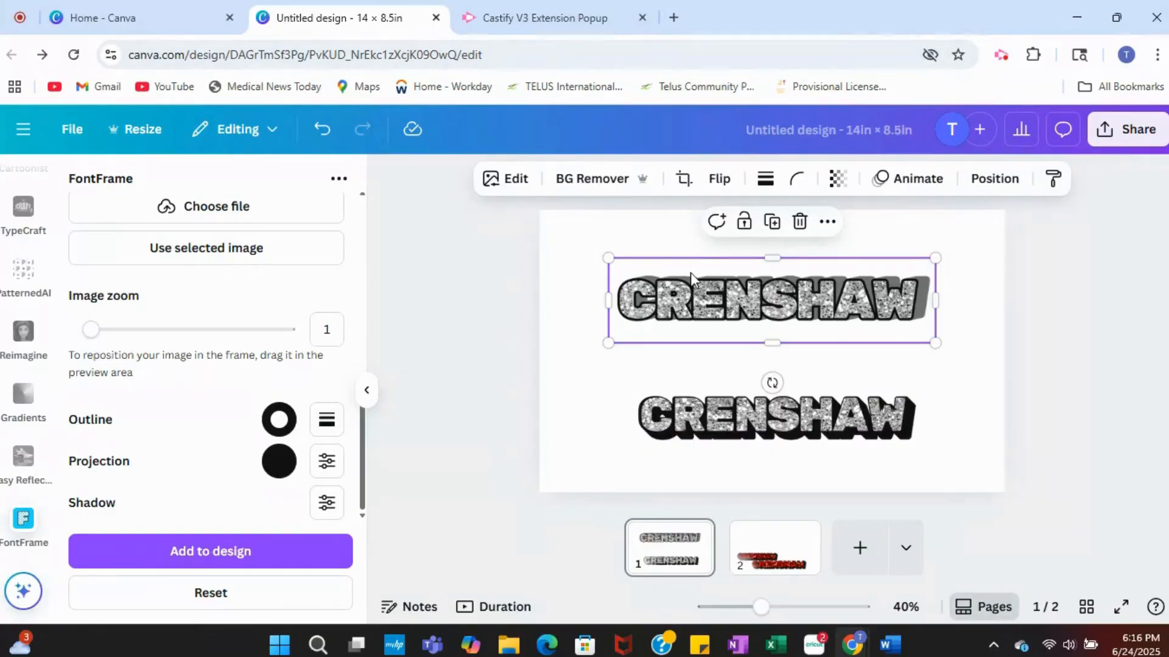
{"action": "left_click_drag", "start_coordinate": [771, 417], "coordinate": [788, 337]}
{"action": "left_click", "coordinate": [753, 300]}
{"action": "key", "text": "Delete"}
Step: Enlarge the remaining silver CRENSHAW lettering to the full page width and place it in the upper half of page 1
{"action": "left_click_drag", "start_coordinate": [637, 326], "coordinate": [567, 311]}
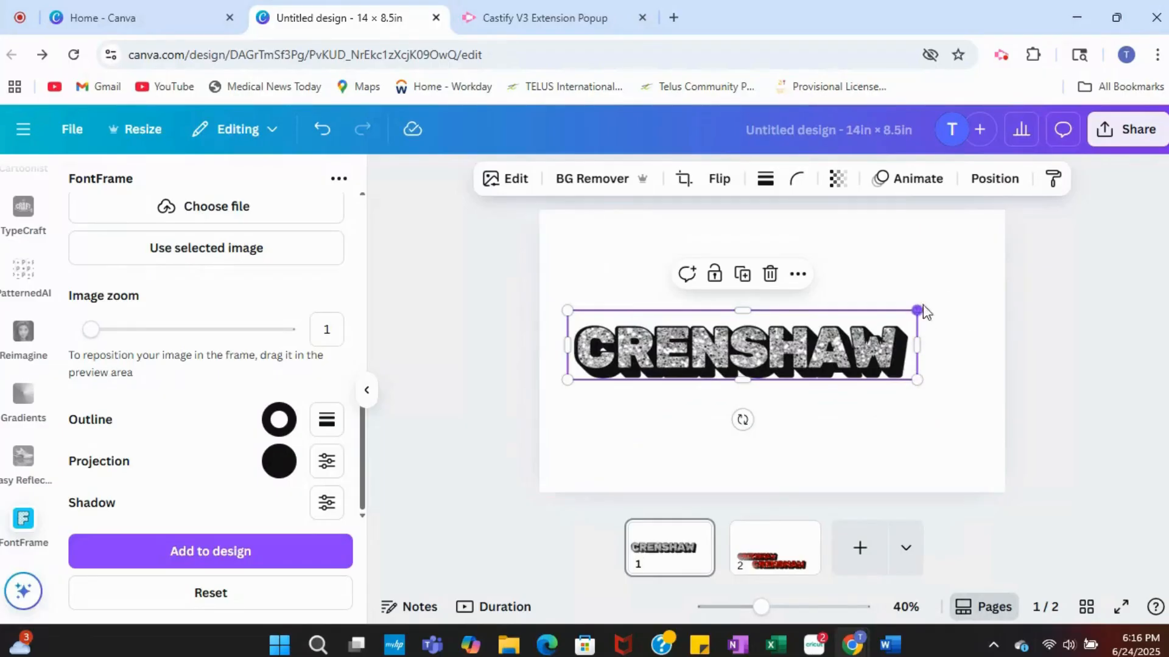
{"action": "left_click_drag", "start_coordinate": [917, 310], "coordinate": [996, 294]}
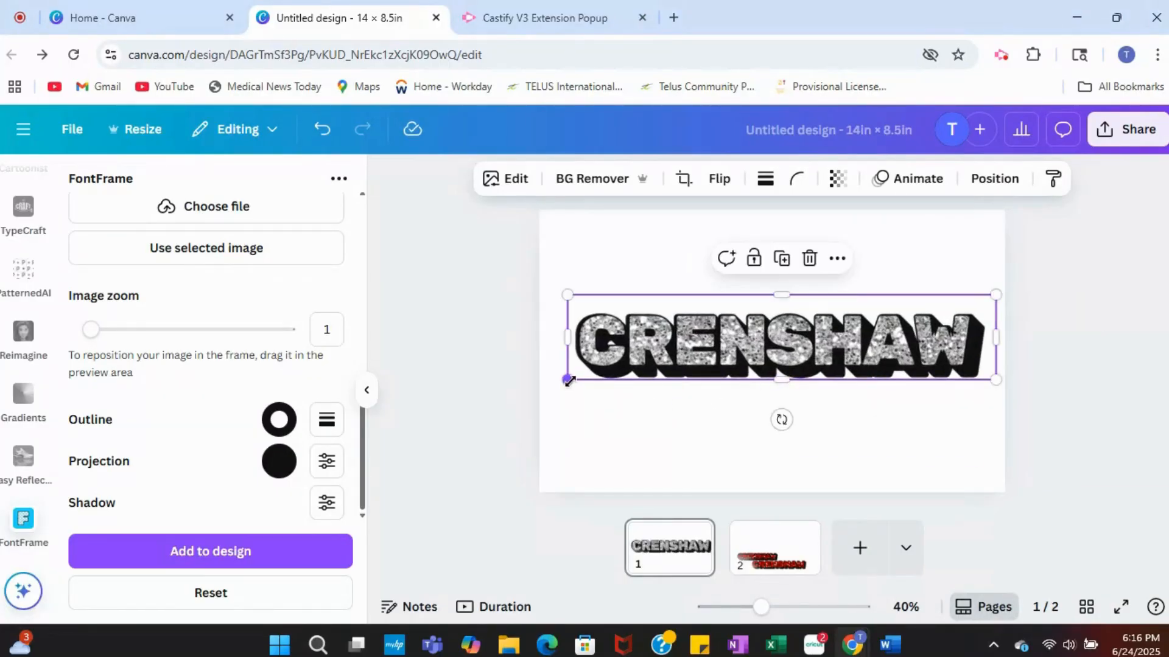
{"action": "left_click_drag", "start_coordinate": [566, 380], "coordinate": [541, 395]}
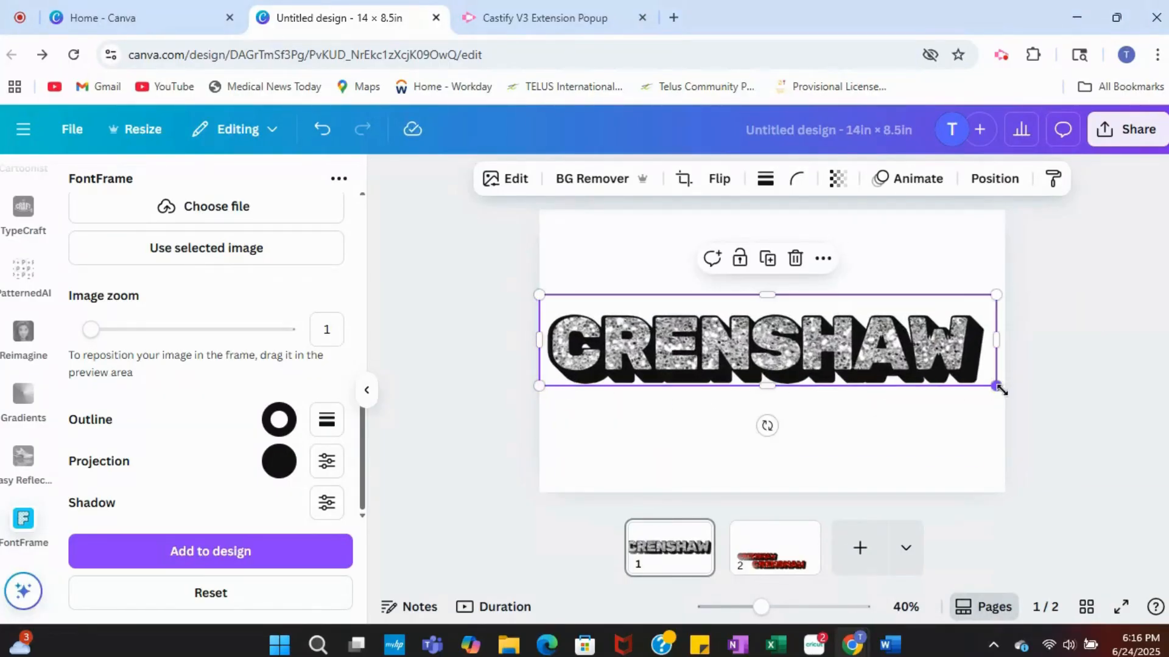
{"action": "left_click_drag", "start_coordinate": [996, 386], "coordinate": [1004, 388]}
{"action": "left_click_drag", "start_coordinate": [889, 379], "coordinate": [875, 314]}
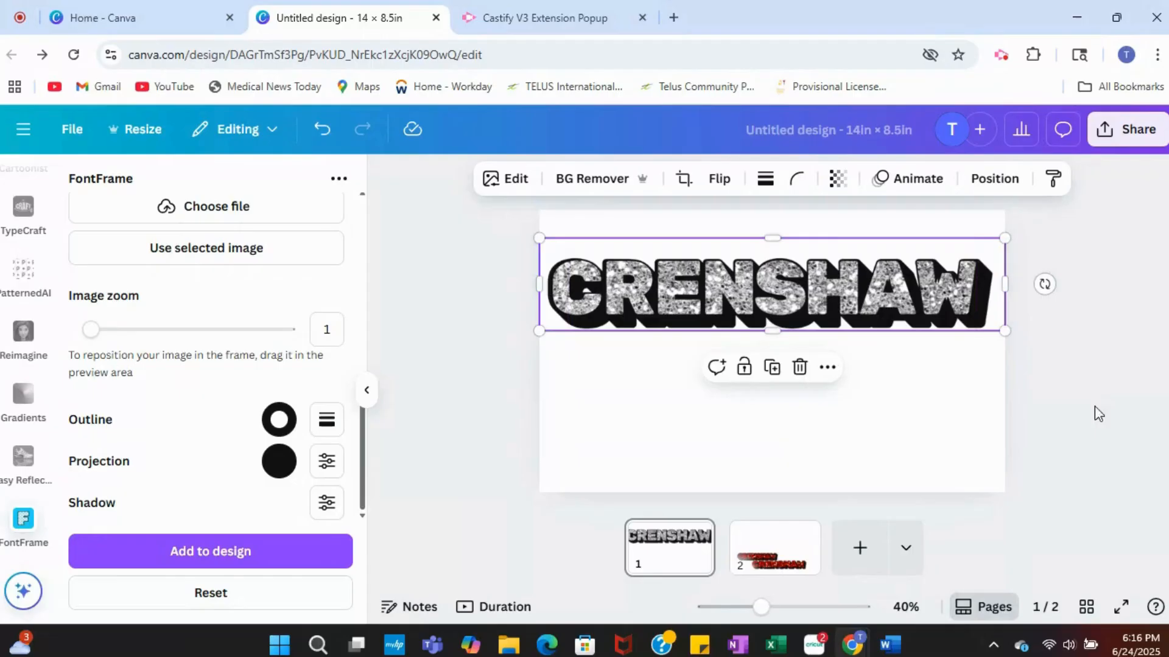
{"action": "left_click", "coordinate": [797, 433]}
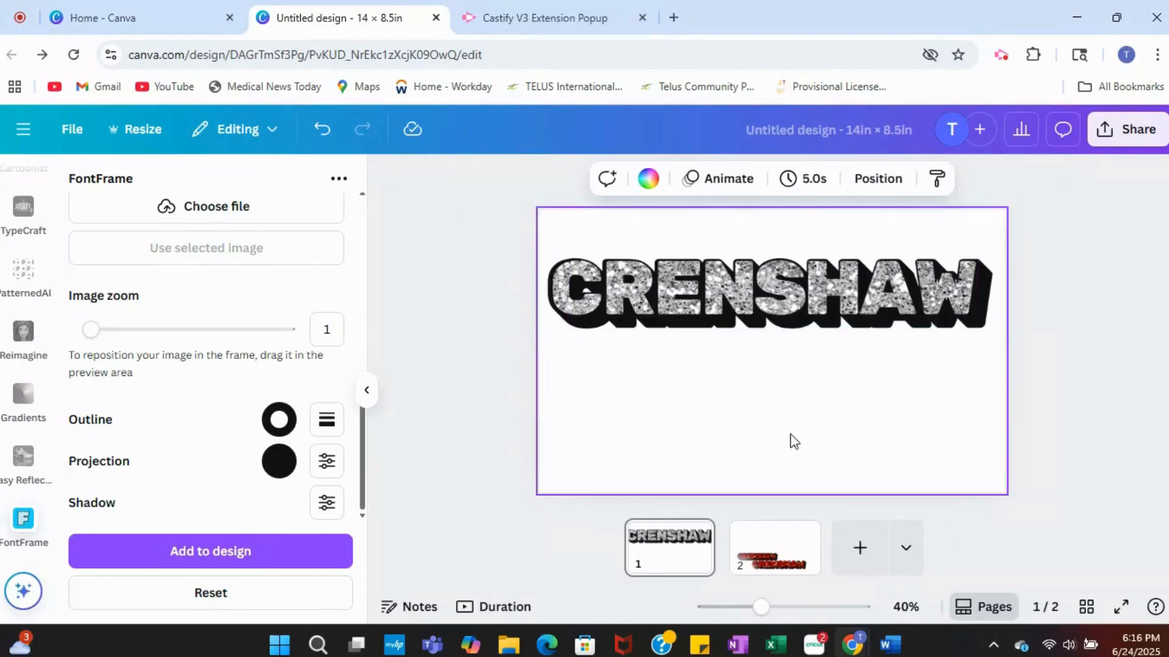